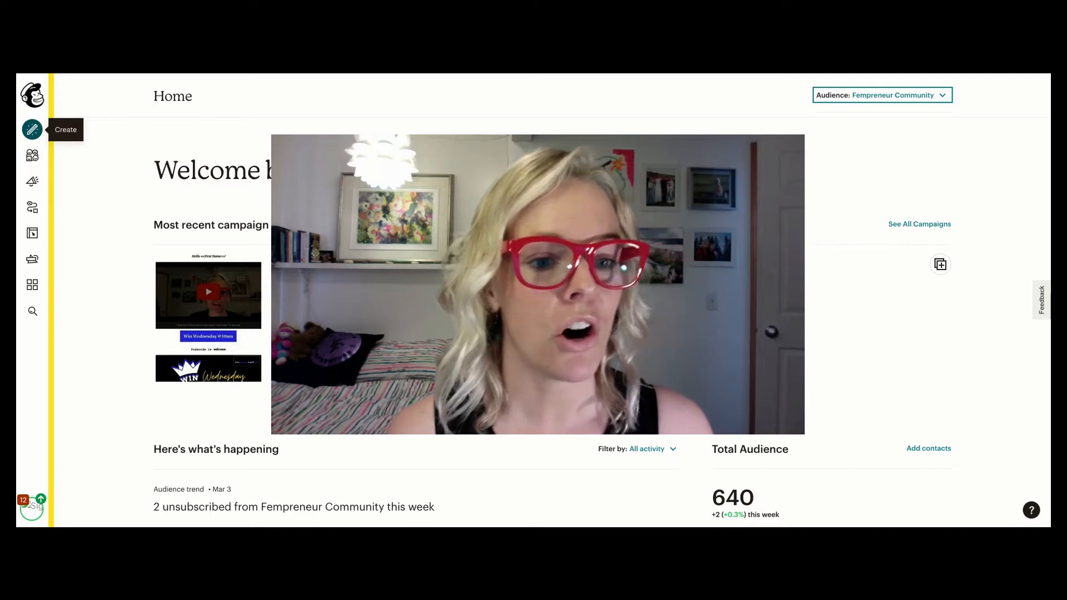
- Open the tag list for the Fempreneur Community audience
{"action": "left_click", "coordinate": [33, 157]}
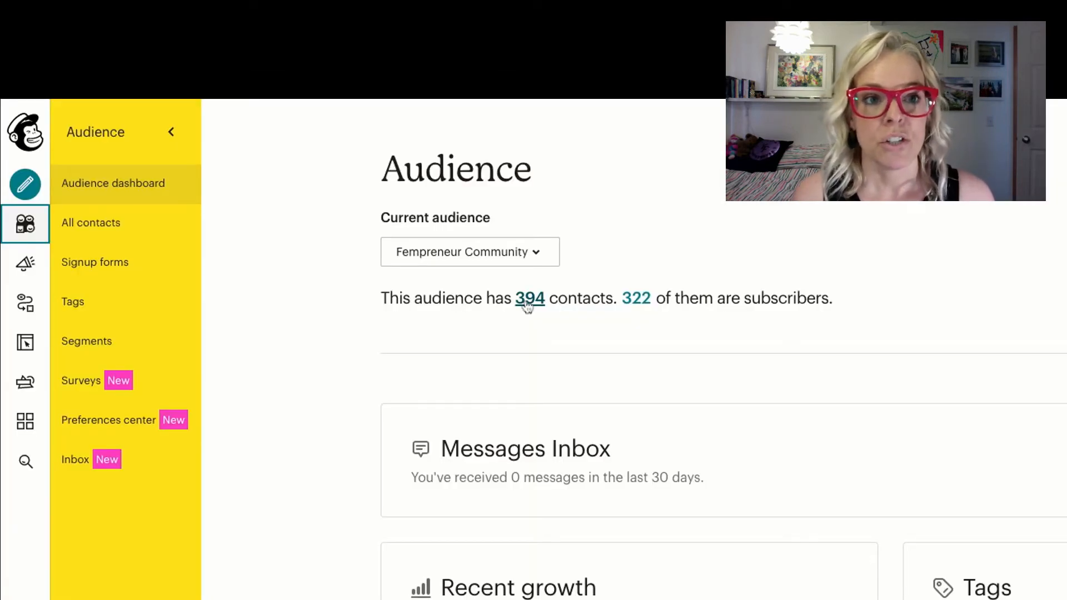
{"action": "left_click", "coordinate": [529, 299]}
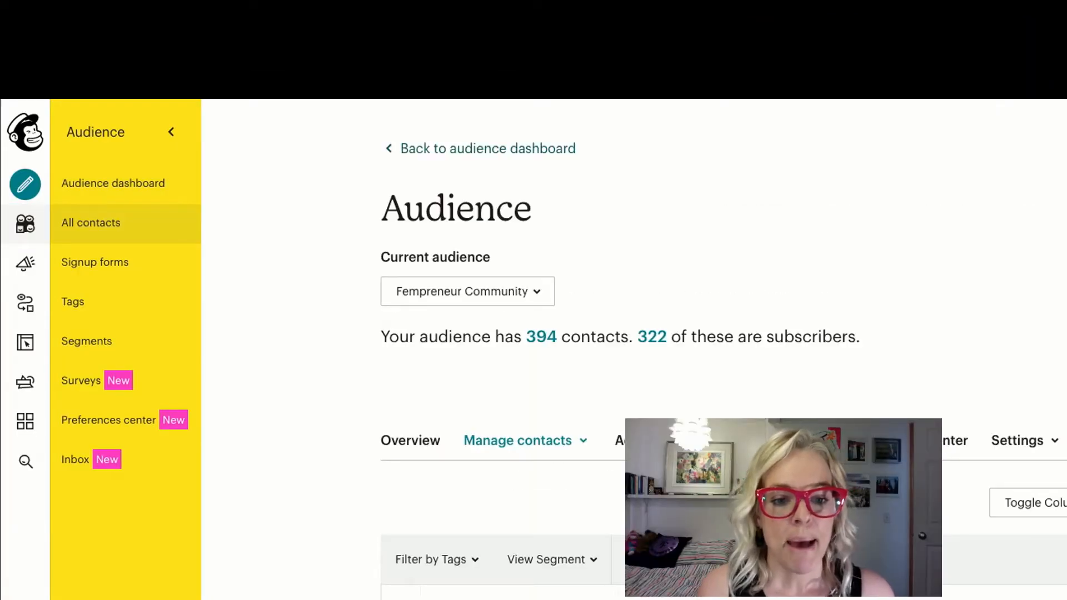
{"action": "left_click", "coordinate": [557, 453]}
{"action": "scroll", "coordinate": [562, 444], "scroll_direction": "down", "scroll_amount": 1}
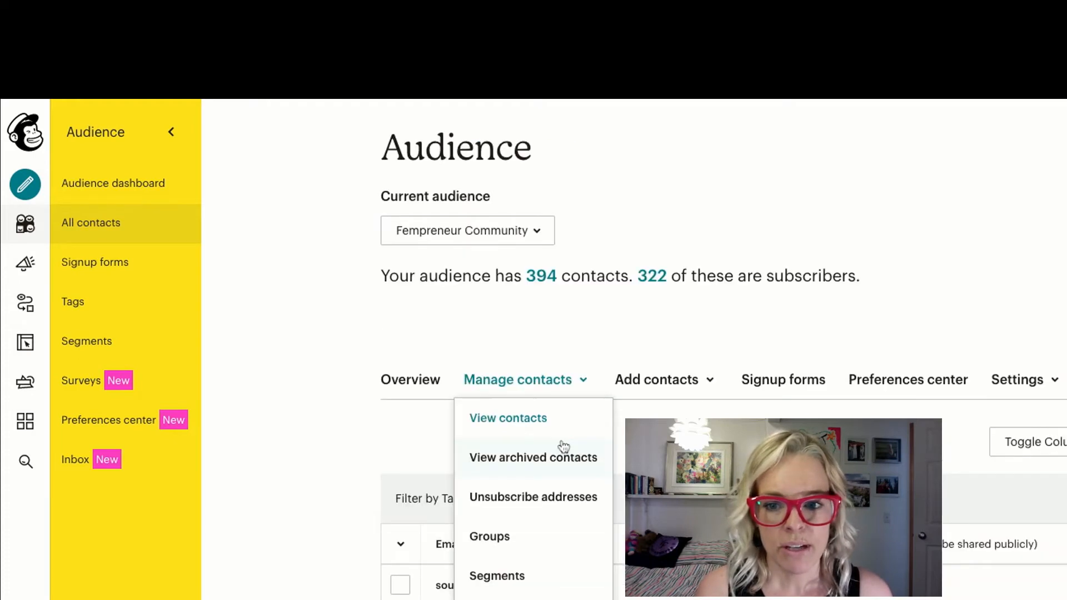
{"action": "scroll", "coordinate": [557, 495], "scroll_direction": "down", "scroll_amount": 1}
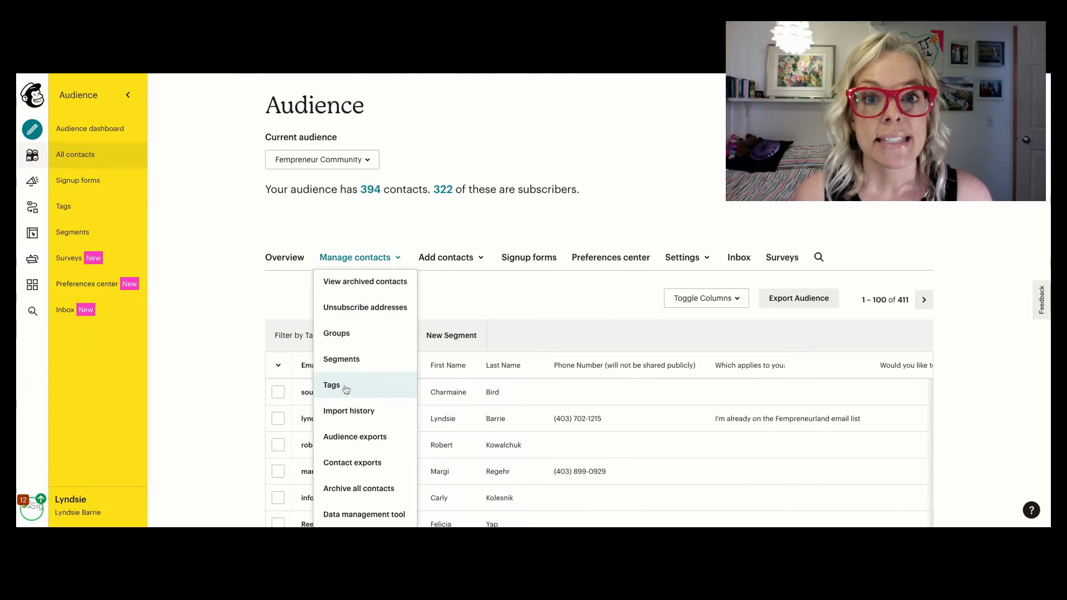
{"action": "left_click", "coordinate": [500, 574]}
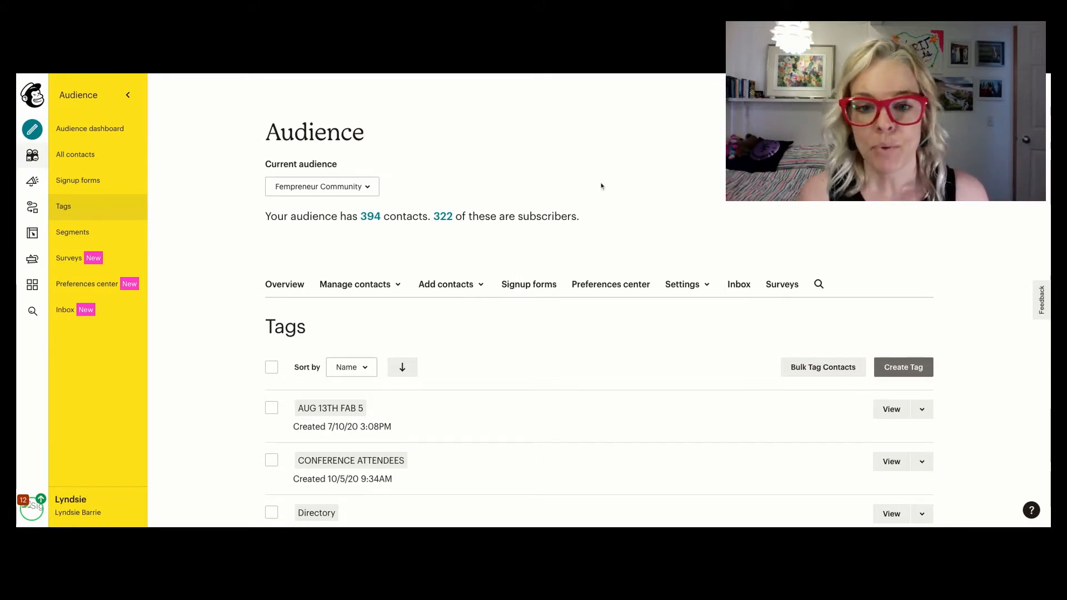
- Create a new audience tag named "Sample 2021"
{"action": "left_click", "coordinate": [905, 368]}
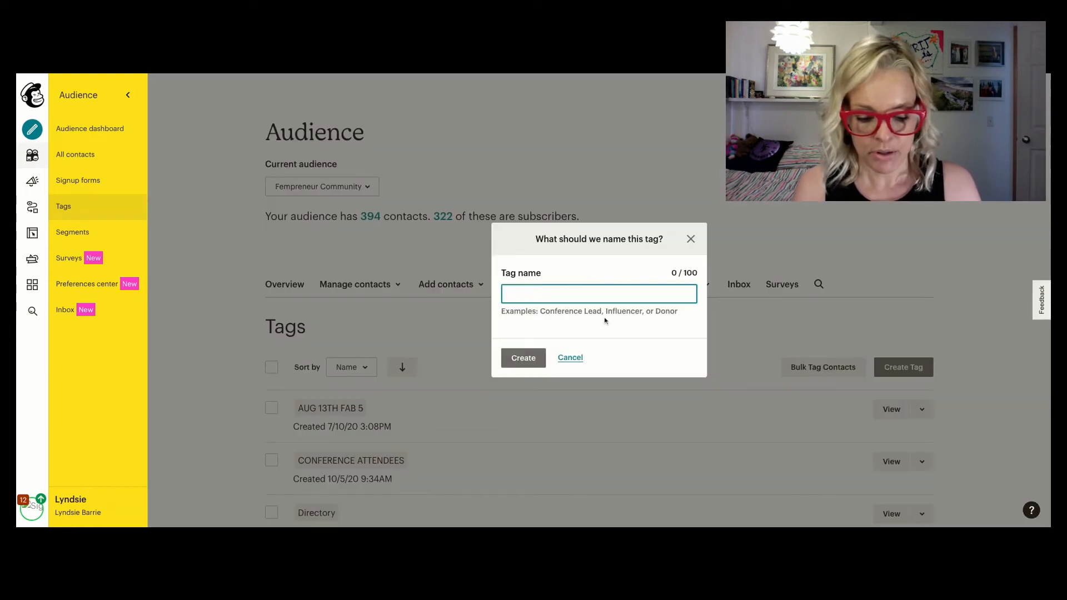
{"action": "type", "text": "Sample"}
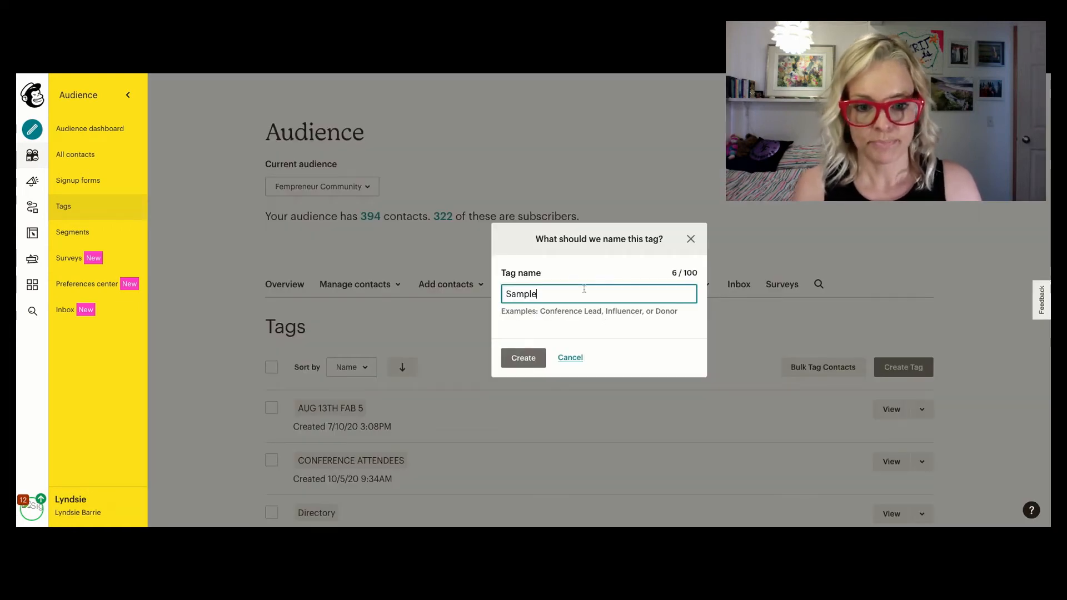
{"action": "type", "text": " 2021"}
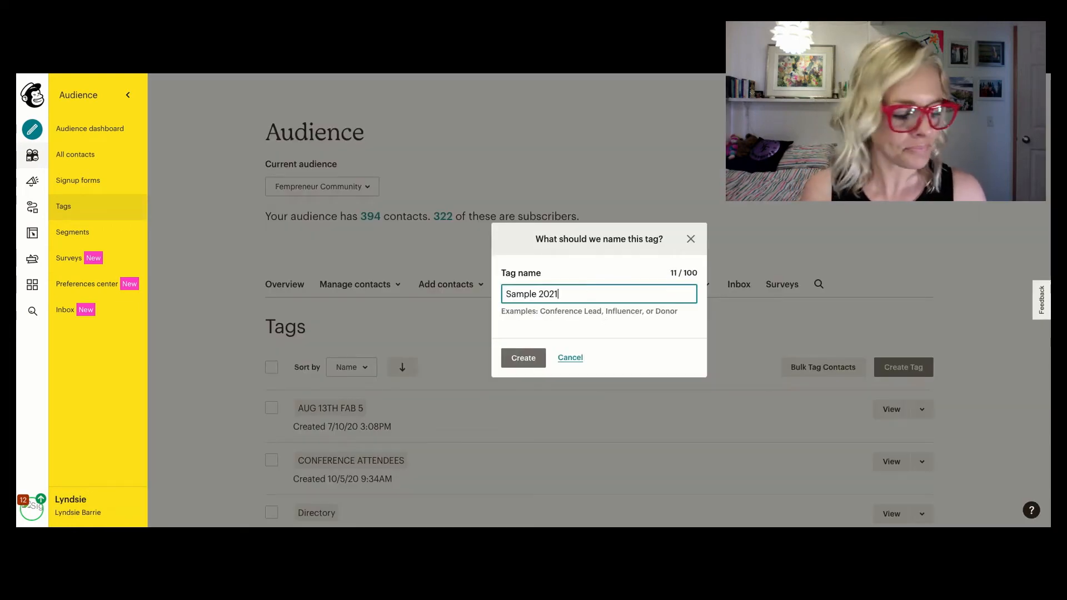
{"action": "left_click", "coordinate": [524, 359]}
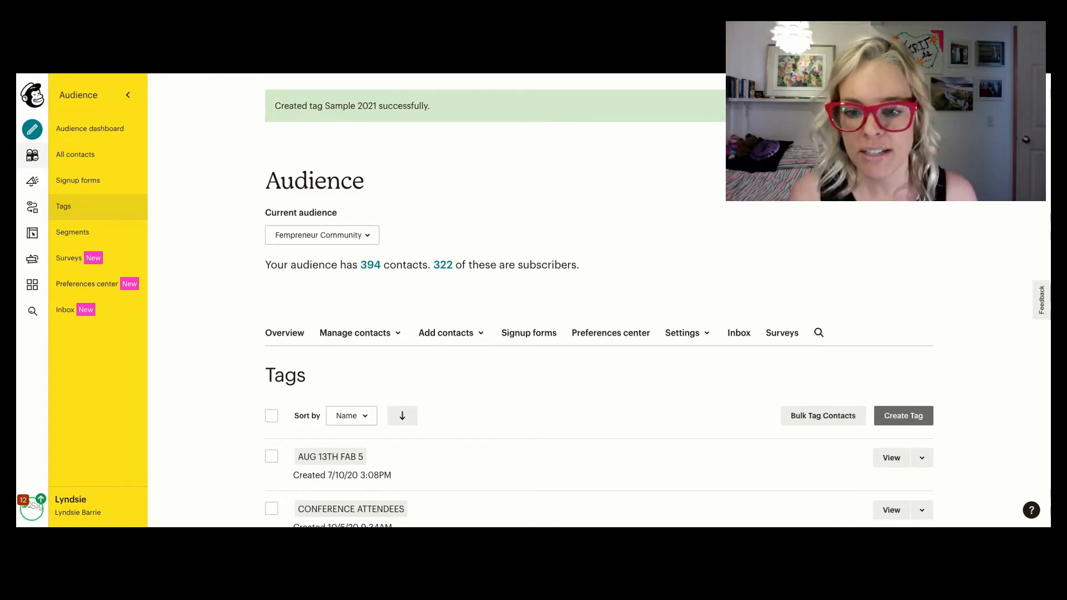
- Open the audience fields and merge tags settings and examine the "How did you hear about us?" drop-down field and its options
{"action": "left_click", "coordinate": [701, 336]}
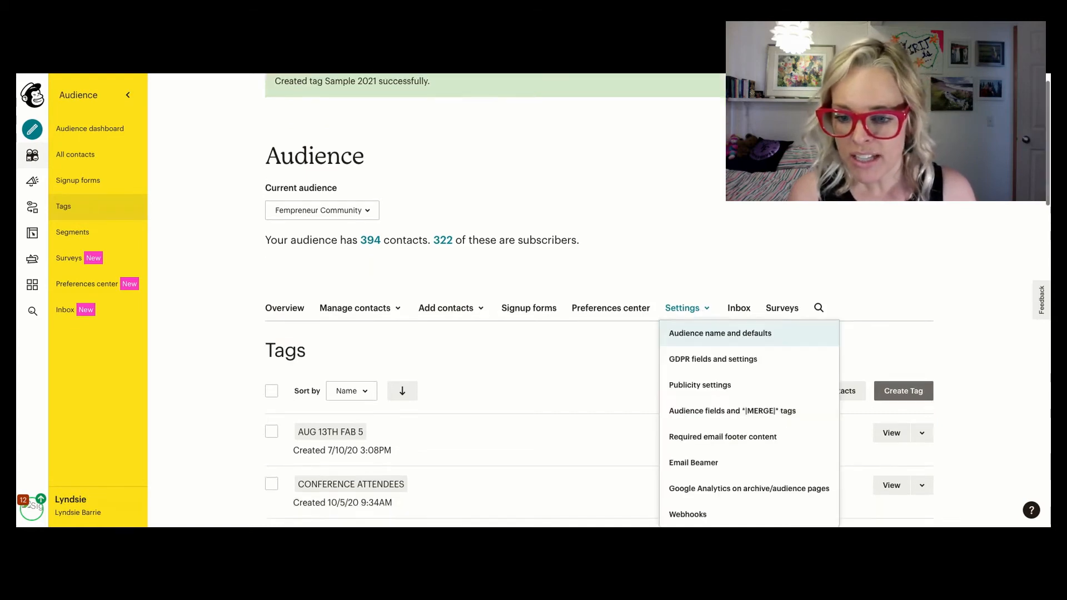
{"action": "left_click", "coordinate": [706, 412]}
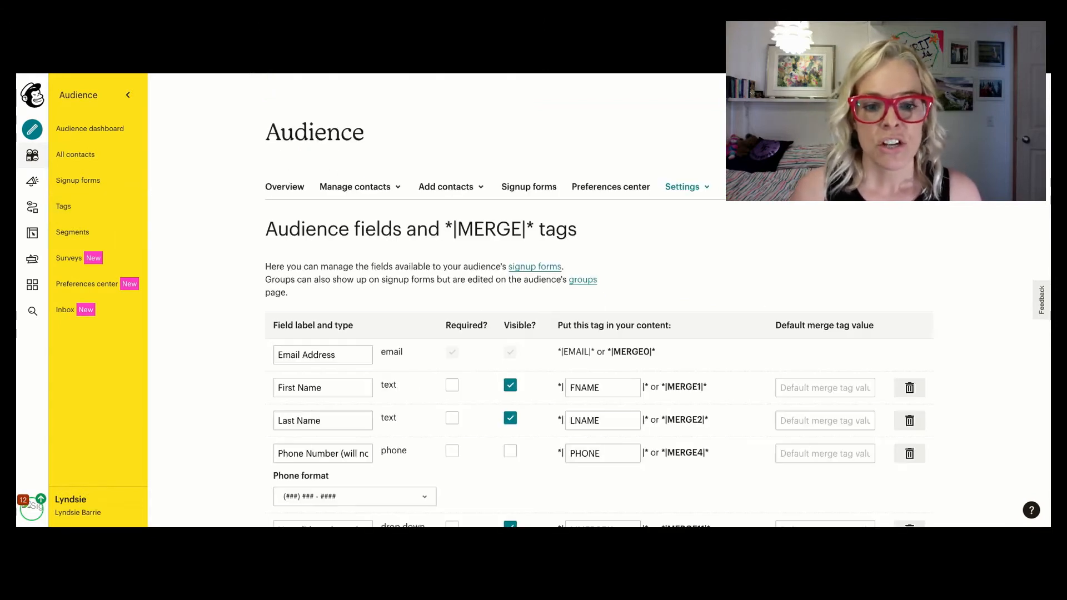
{"action": "scroll", "coordinate": [423, 389], "scroll_direction": "down", "scroll_amount": 3}
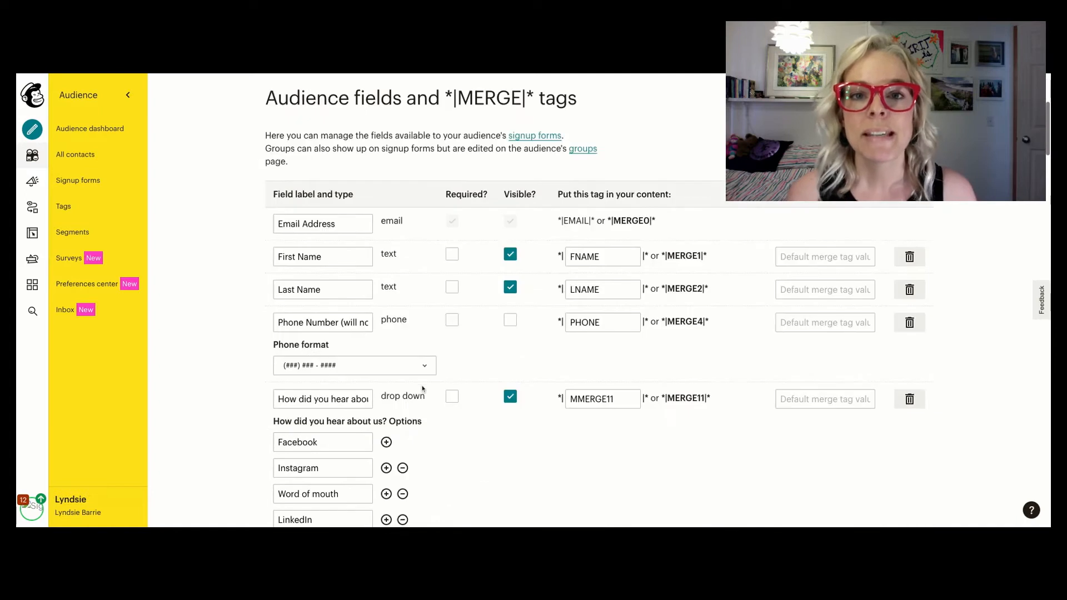
{"action": "scroll", "coordinate": [422, 389], "scroll_direction": "down", "scroll_amount": 1}
{"action": "scroll", "coordinate": [423, 389], "scroll_direction": "down", "scroll_amount": 1}
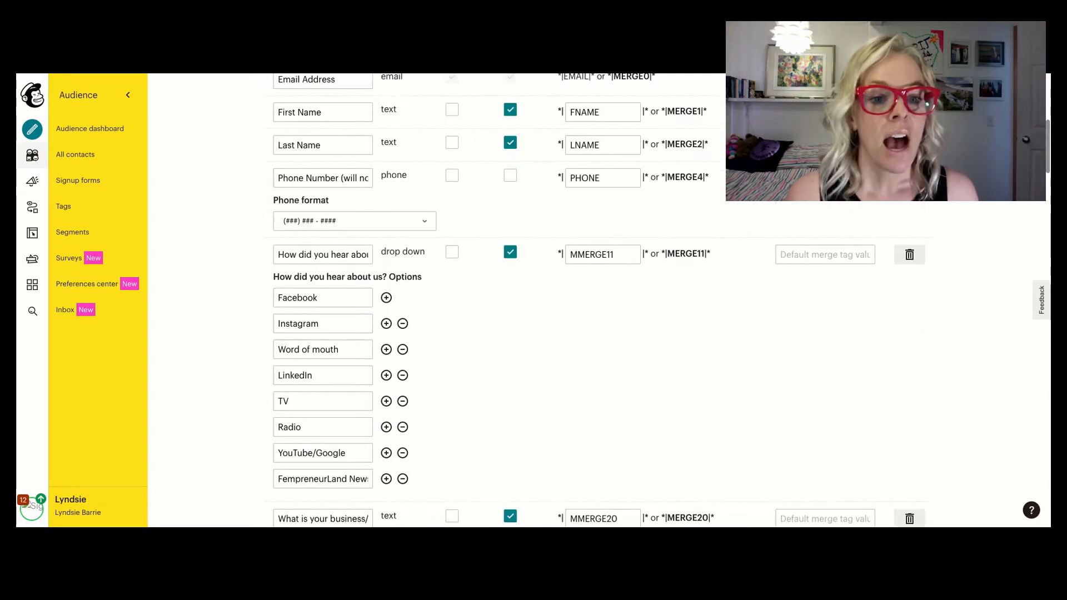
{"action": "scroll", "coordinate": [346, 222], "scroll_direction": "down", "scroll_amount": 1}
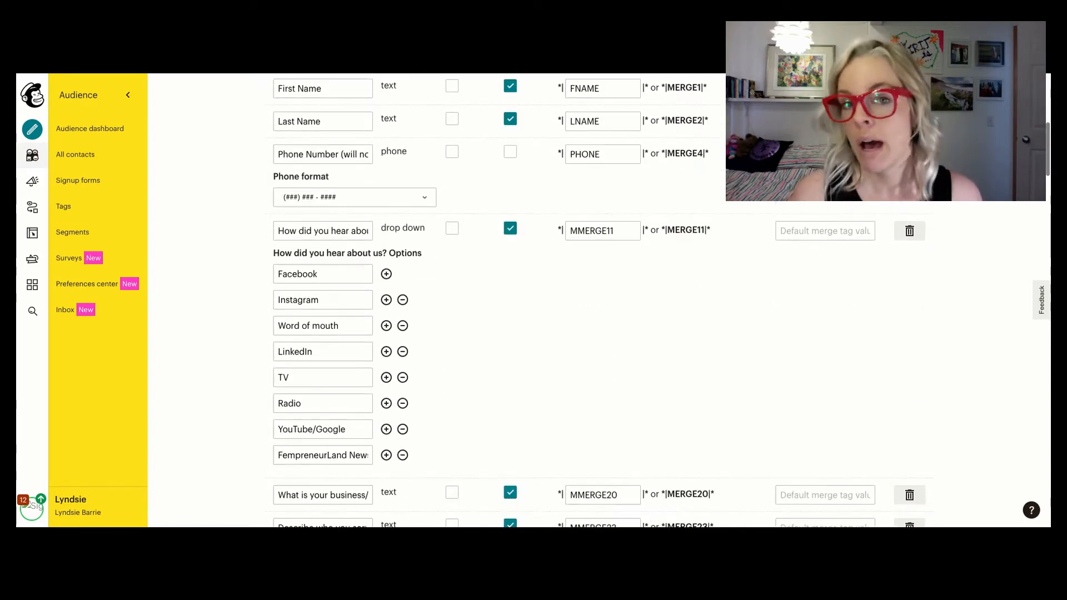
{"action": "left_click", "coordinate": [345, 231]}
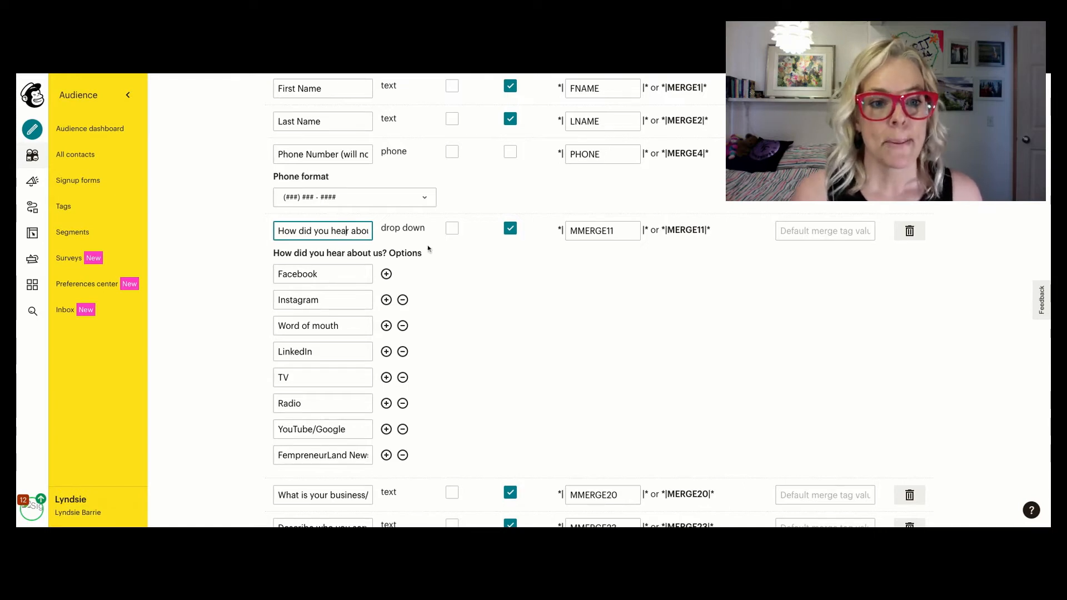
- Examine the remaining custom audience fields and display the field types available for adding a new one
{"action": "scroll", "coordinate": [409, 238], "scroll_direction": "down", "scroll_amount": 5}
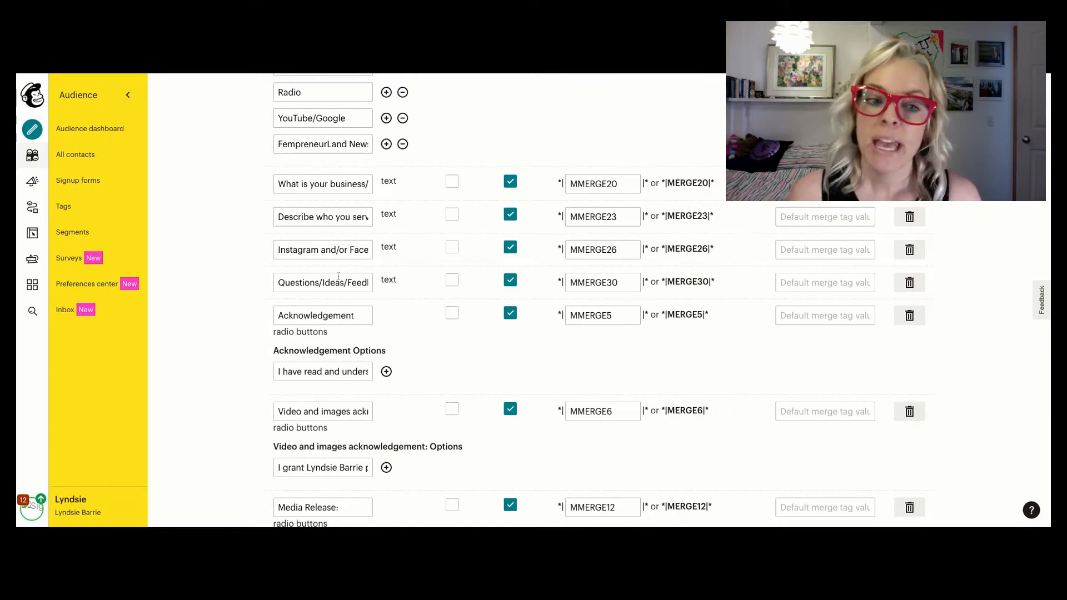
{"action": "scroll", "coordinate": [339, 276], "scroll_direction": "down", "scroll_amount": 5}
{"action": "scroll", "coordinate": [339, 277], "scroll_direction": "down", "scroll_amount": 2}
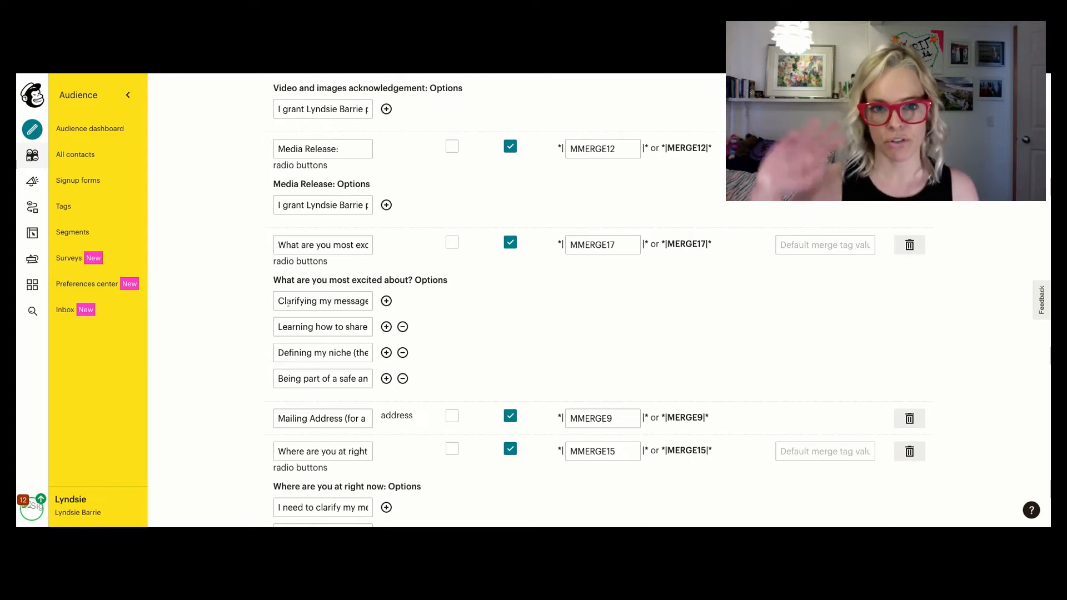
{"action": "scroll", "coordinate": [555, 300], "scroll_direction": "up", "scroll_amount": 3}
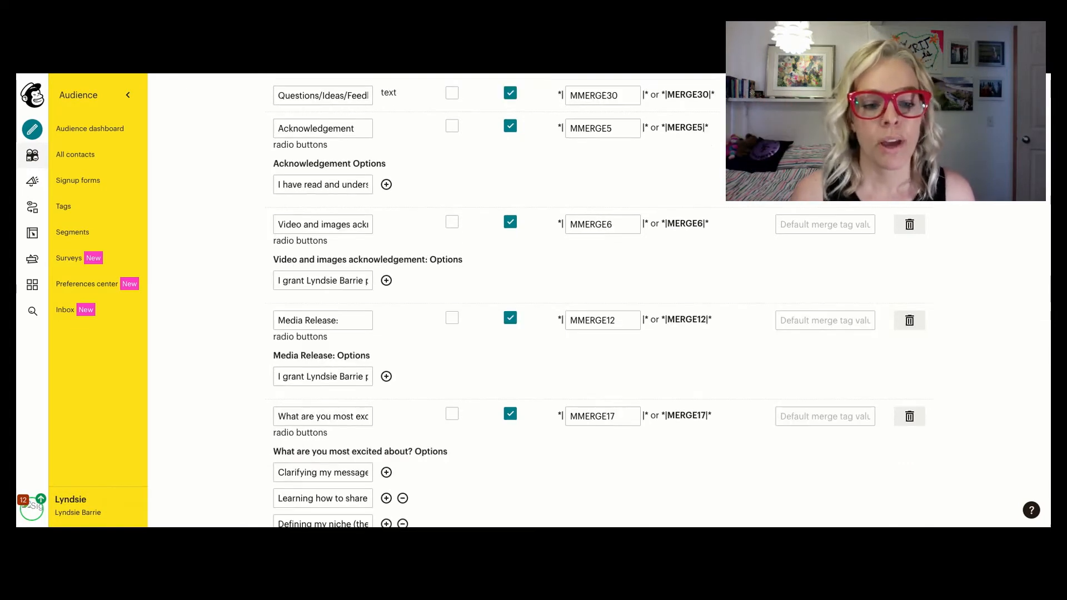
{"action": "scroll", "coordinate": [556, 300], "scroll_direction": "down", "scroll_amount": 15}
{"action": "scroll", "coordinate": [556, 300], "scroll_direction": "down", "scroll_amount": 5}
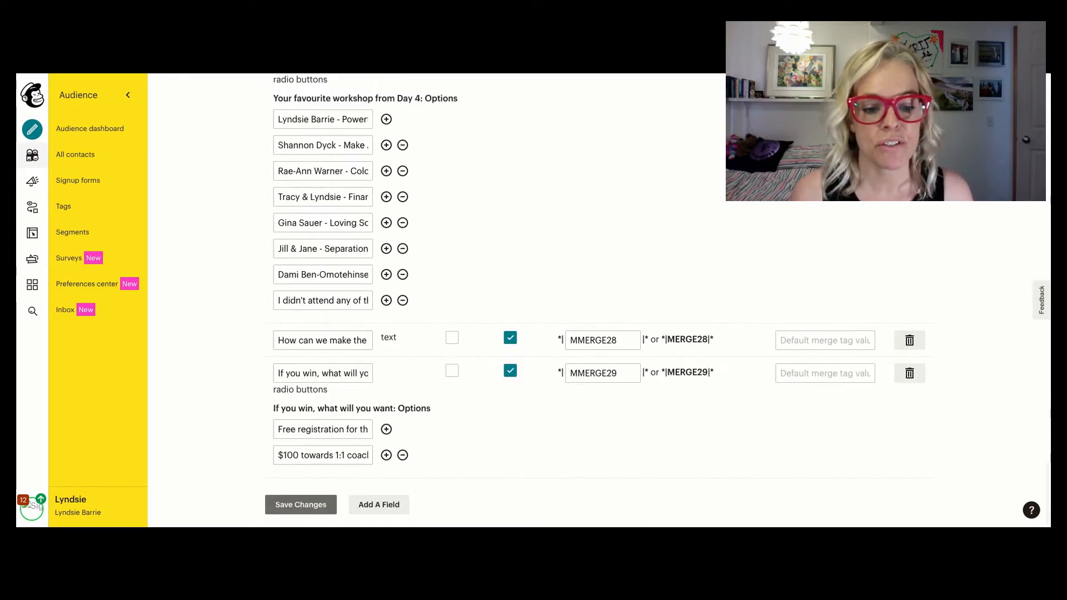
{"action": "left_click", "coordinate": [382, 507]}
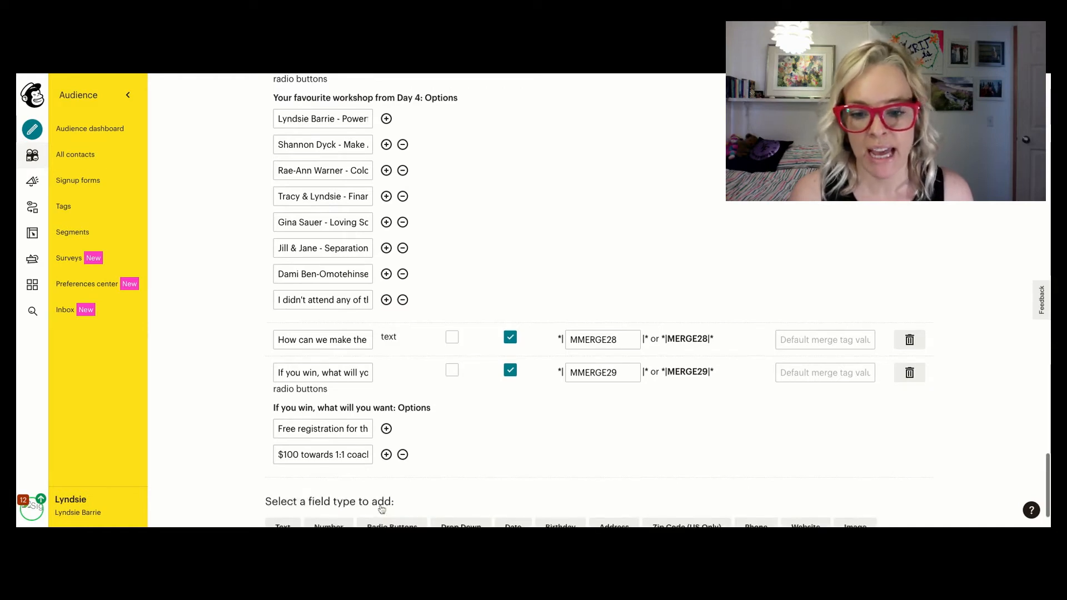
{"action": "scroll", "coordinate": [382, 508], "scroll_direction": "down", "scroll_amount": 1}
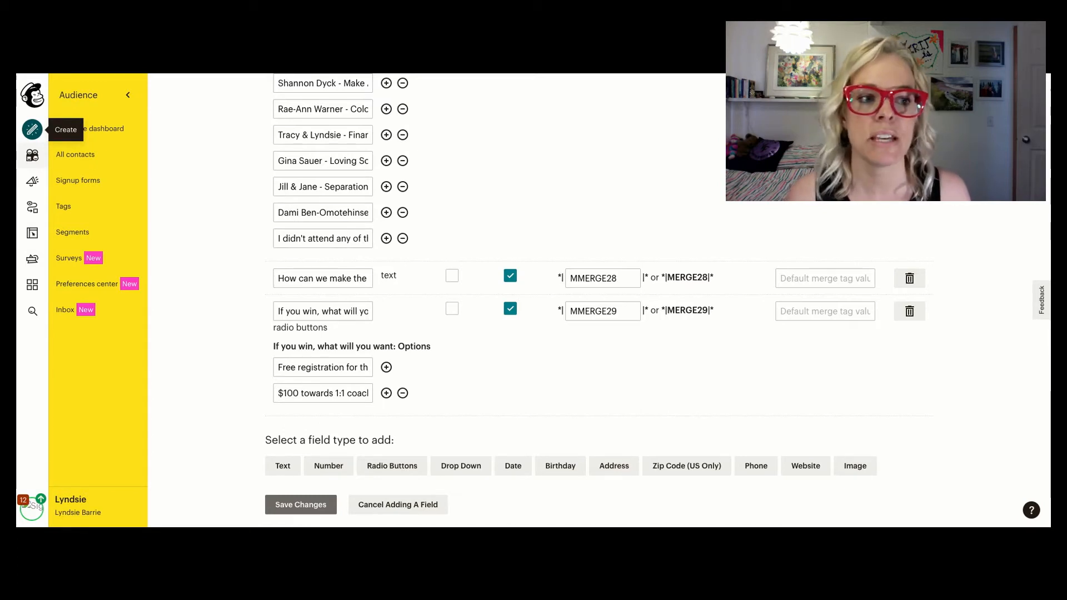
- Start creating a new landing page and name it "Sample 2021"
{"action": "left_click", "coordinate": [32, 129]}
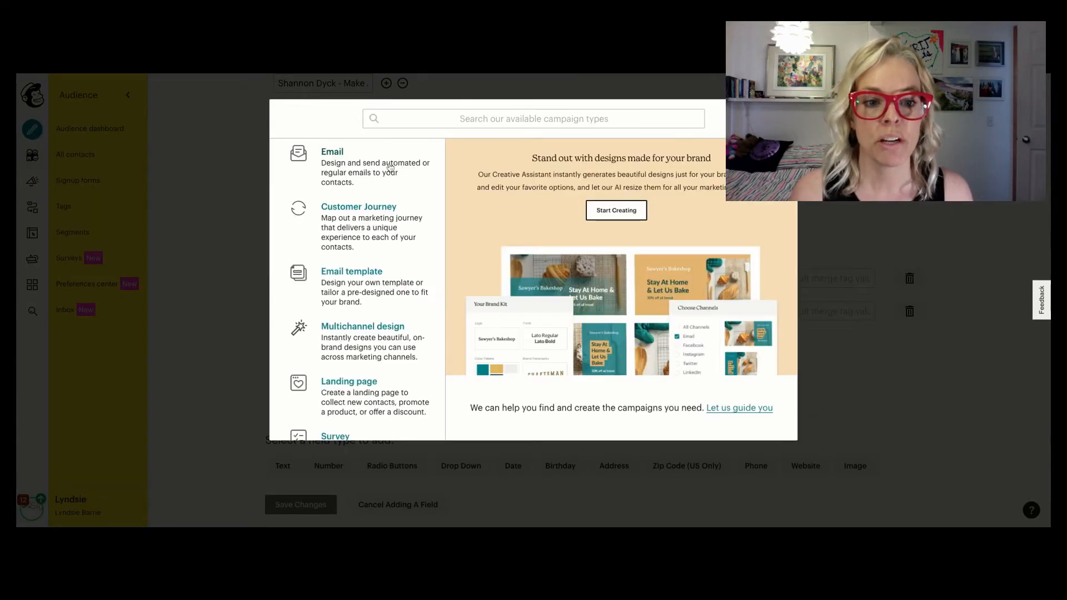
{"action": "scroll", "coordinate": [391, 175], "scroll_direction": "down", "scroll_amount": 2}
{"action": "scroll", "coordinate": [378, 223], "scroll_direction": "down", "scroll_amount": 1}
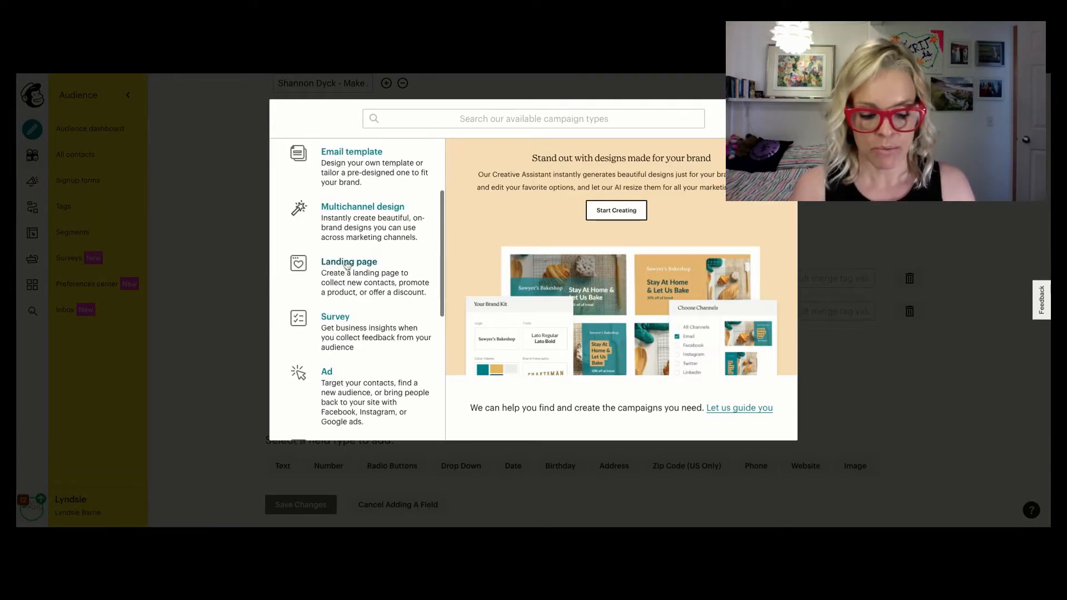
{"action": "left_click", "coordinate": [347, 264]}
{"action": "left_click", "coordinate": [426, 262]}
{"action": "type", "text": "S"}
{"action": "type", "text": "ample"}
{"action": "type", "text": " 320"}
{"action": "key", "text": "BackSpace"}
{"action": "key", "text": "BackSpace"}
{"action": "type", "text": "03"}
{"action": "type", "text": "2"}
{"action": "key", "text": "BackSpace"}
{"action": "key", "text": "BackSpace"}
{"action": "key", "text": "BackSpace"}
{"action": "key", "text": "BackSpace"}
{"action": "type", "text": "2021"}
- Assign the landing page to the Fempreneur Community audience and begin building it
{"action": "left_click", "coordinate": [511, 290]}
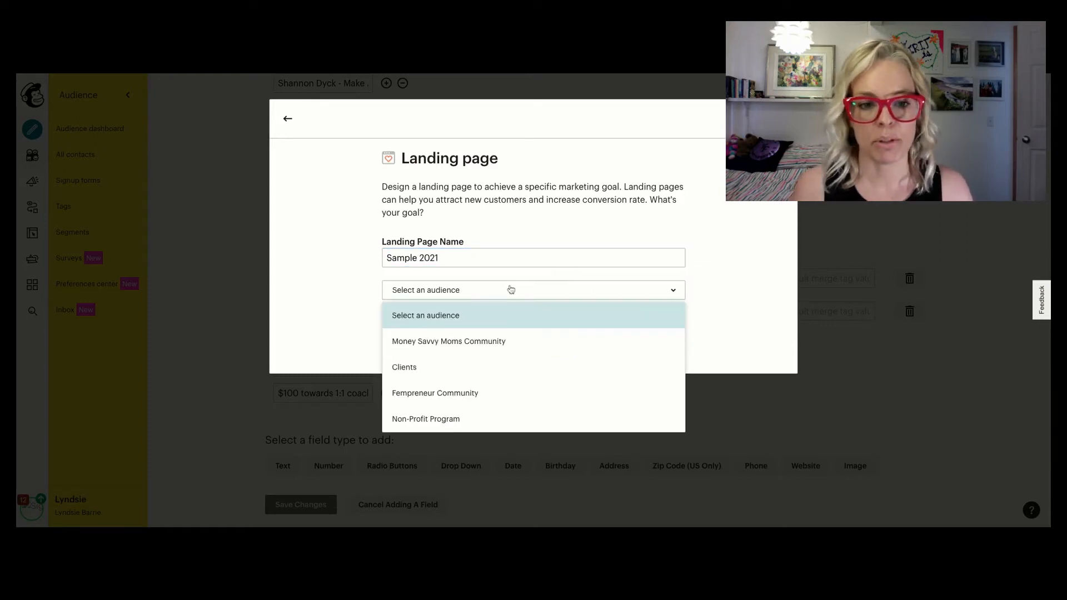
{"action": "left_click", "coordinate": [467, 394]}
{"action": "left_click", "coordinate": [529, 345]}
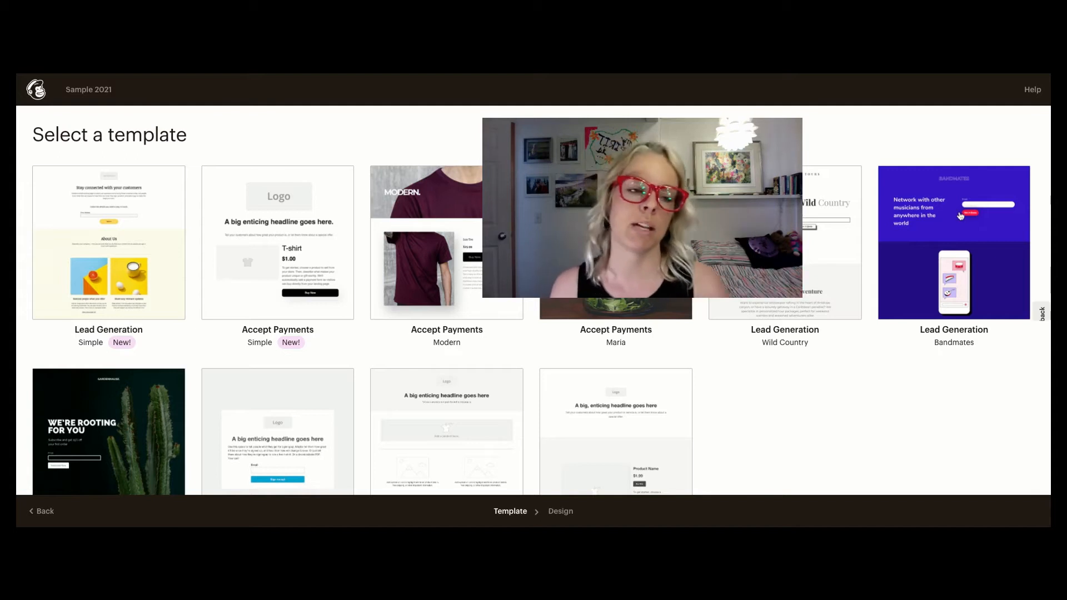
- Choose the Bandmates lead generation template for the landing page
{"action": "mouse_move", "coordinate": [960, 216]}
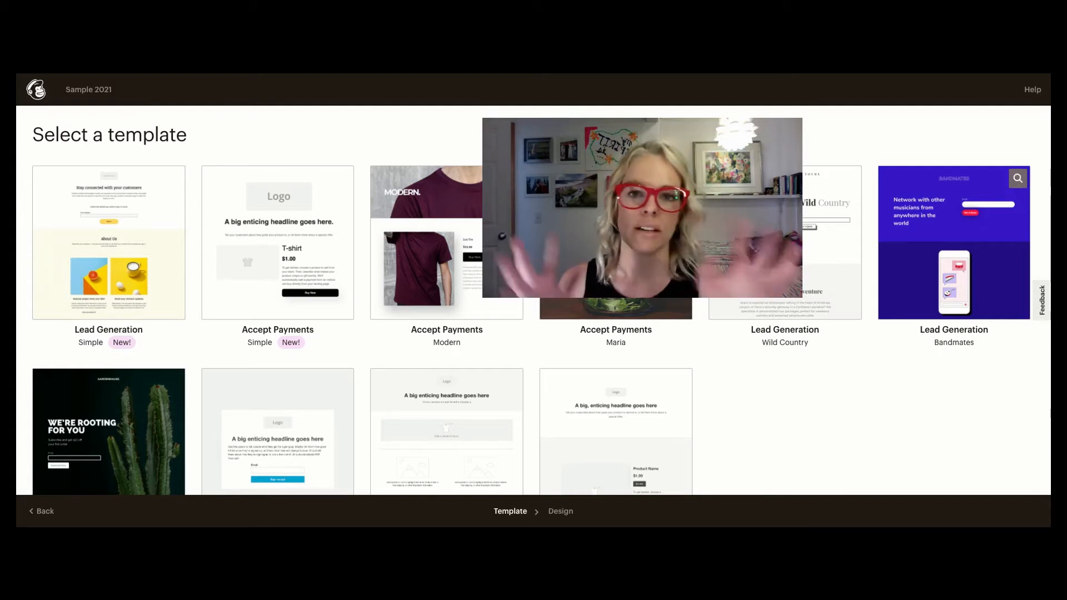
{"action": "scroll", "coordinate": [960, 222], "scroll_direction": "down", "scroll_amount": 1}
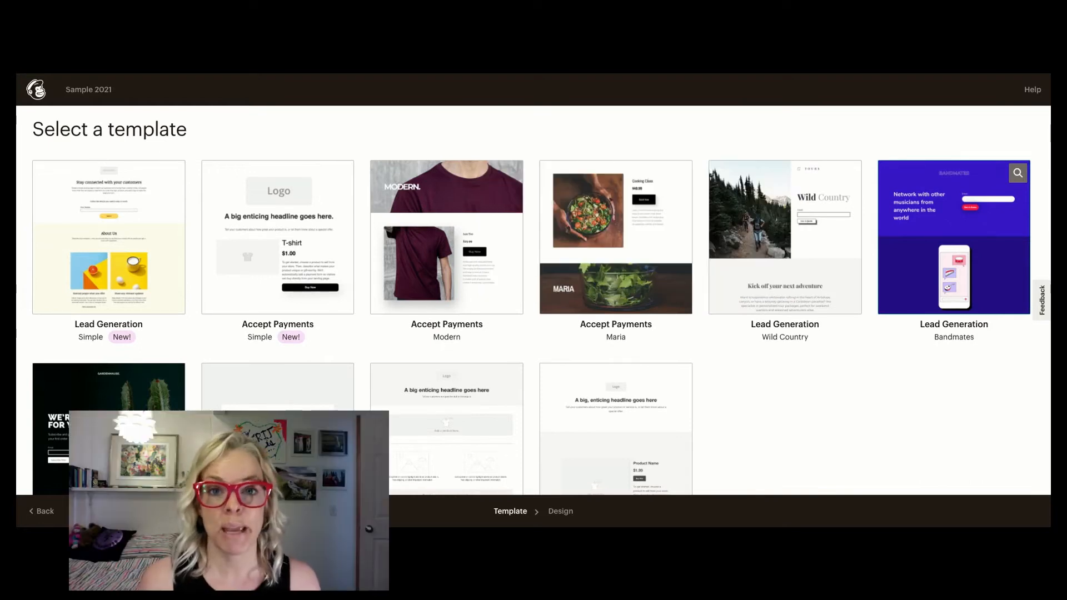
{"action": "left_click", "coordinate": [960, 216]}
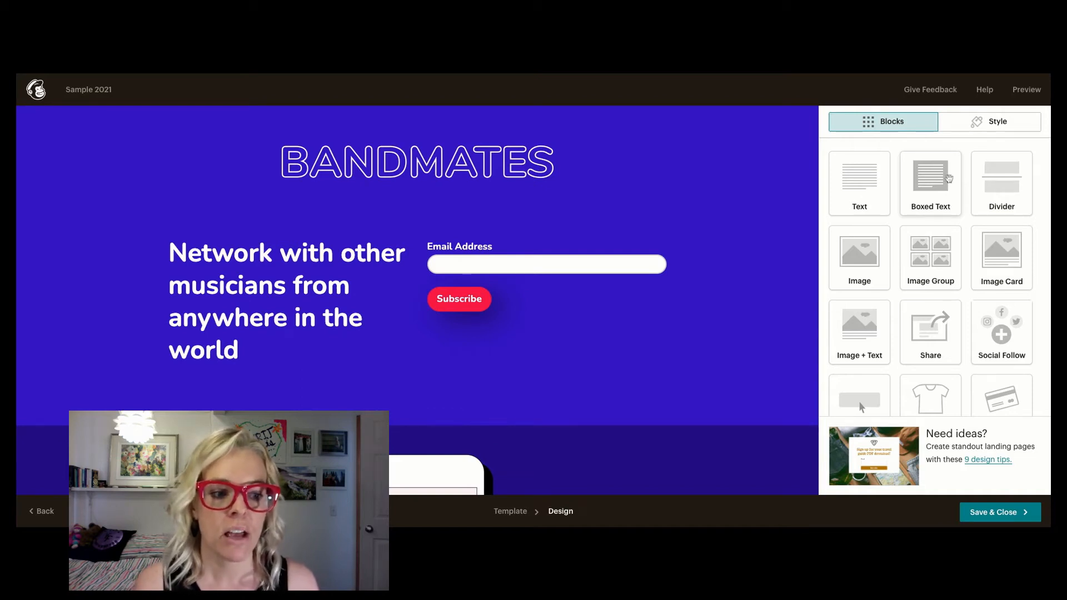
- Display the background color options for the blue header section of the page
{"action": "mouse_move", "coordinate": [19, 189]}
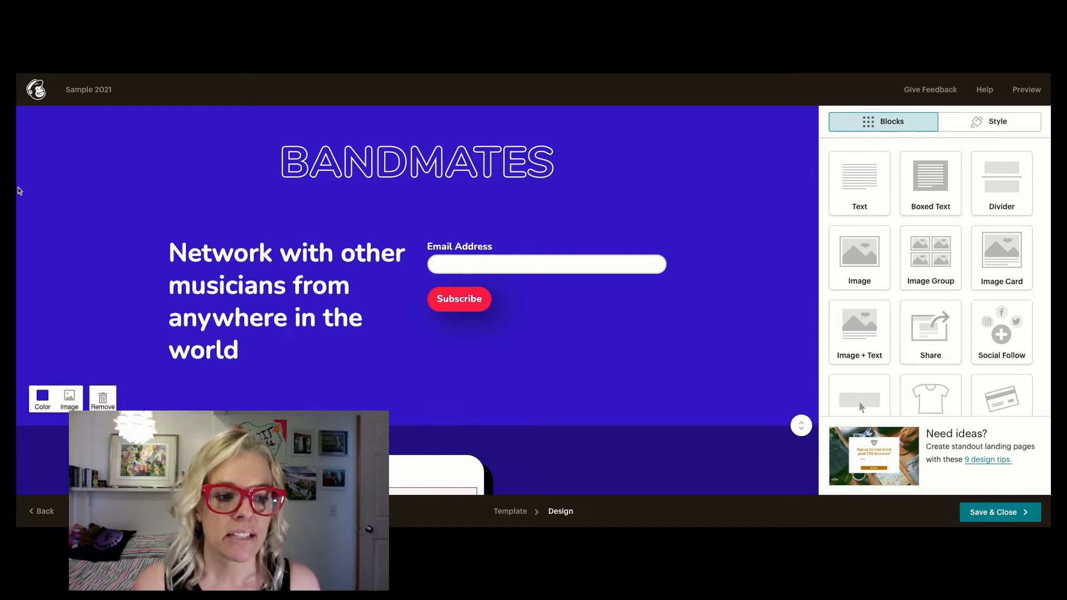
{"action": "left_click", "coordinate": [44, 402]}
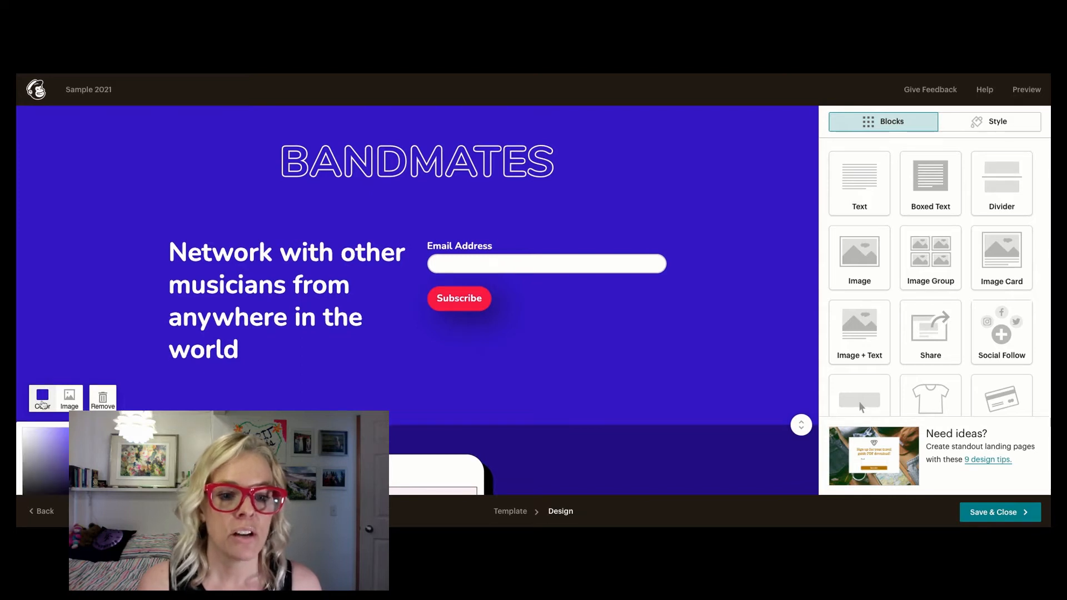
{"action": "scroll", "coordinate": [43, 404], "scroll_direction": "down", "scroll_amount": 4}
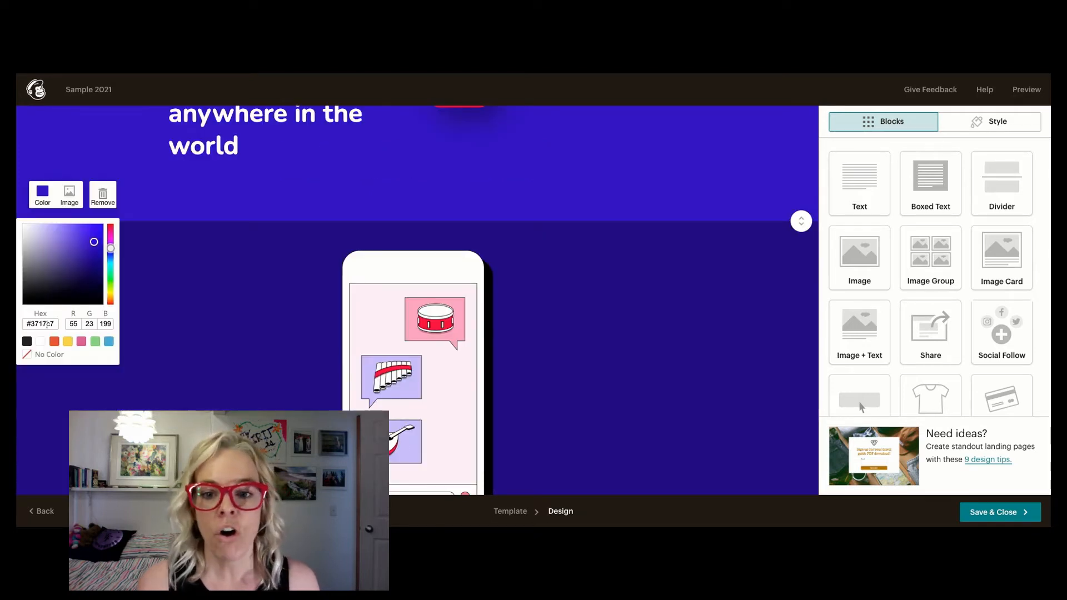
- Delete the phone image block and remove the dark blue section that contained it
{"action": "left_click", "coordinate": [211, 259]}
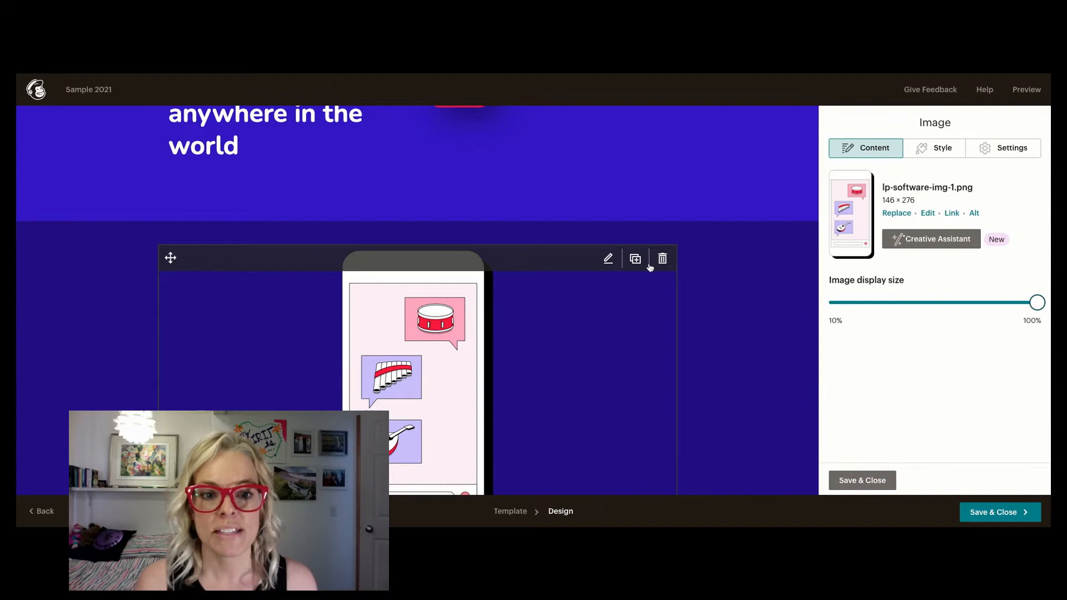
{"action": "left_click", "coordinate": [661, 258]}
{"action": "left_click", "coordinate": [414, 346]}
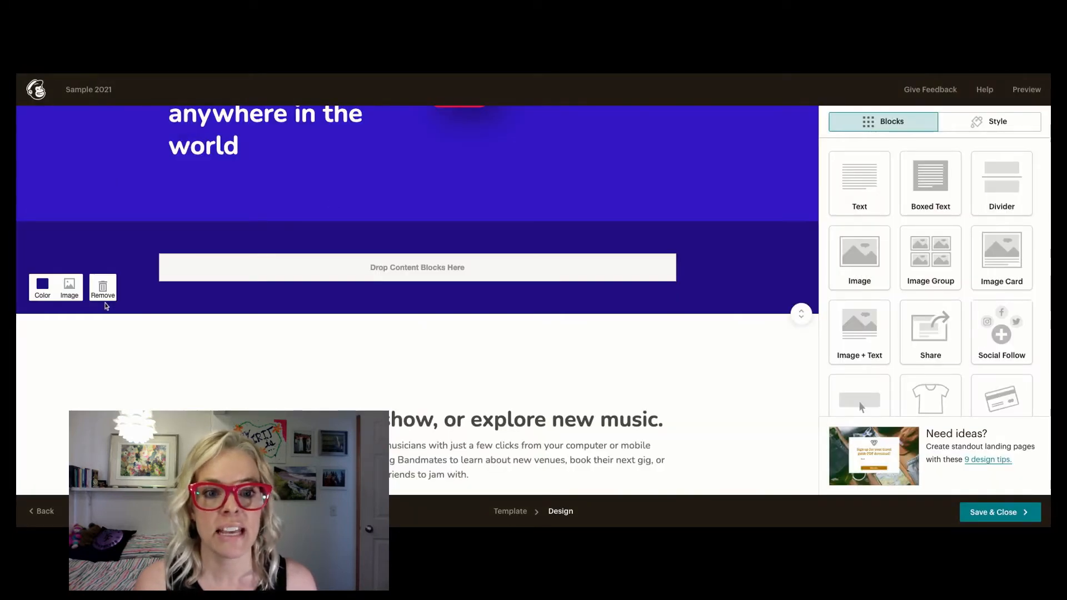
{"action": "left_click", "coordinate": [103, 293]}
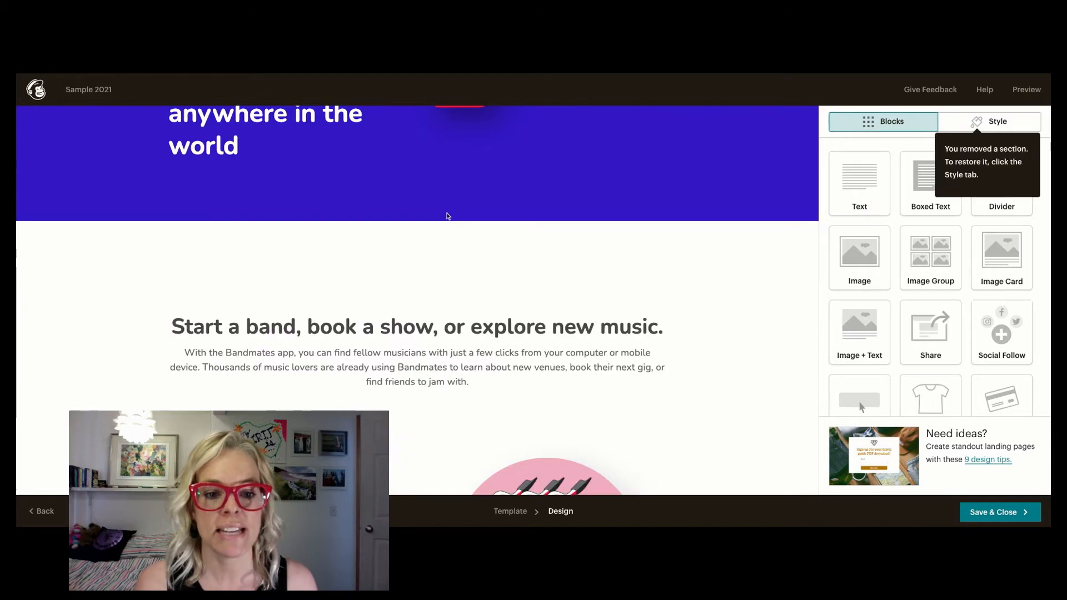
{"action": "scroll", "coordinate": [447, 216], "scroll_direction": "up", "scroll_amount": 3}
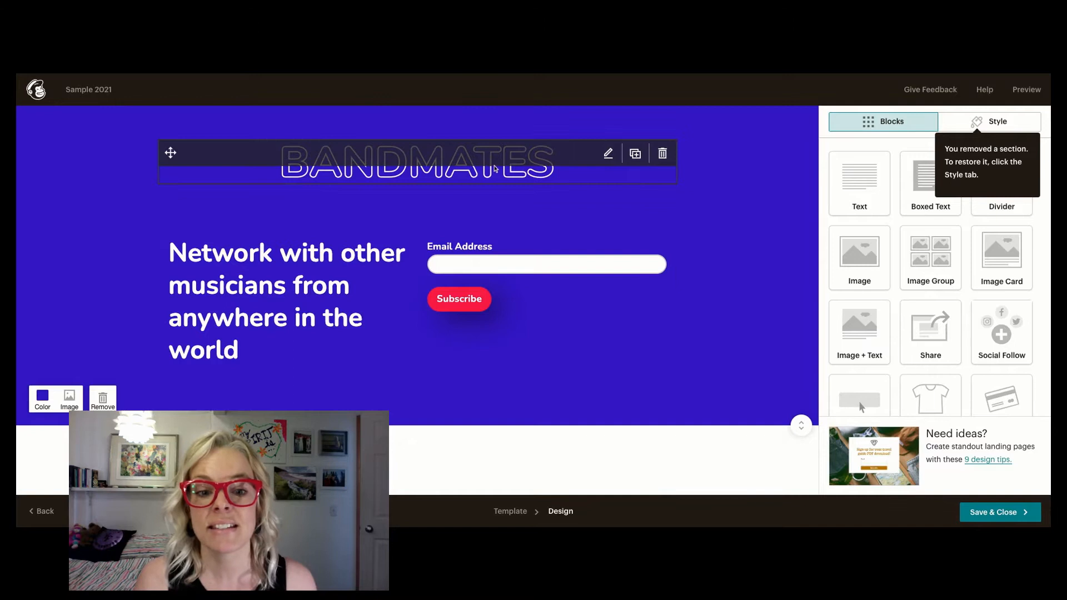
- Delete the BANDMATES title block and add an image block in its place above the signup form
{"action": "left_click", "coordinate": [662, 153]}
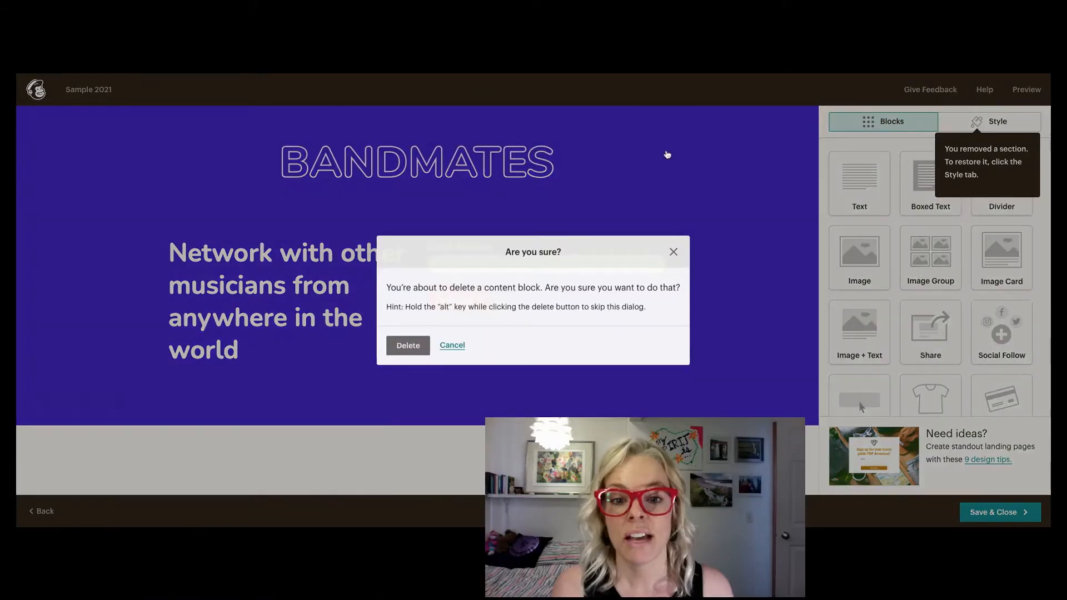
{"action": "left_click", "coordinate": [409, 346]}
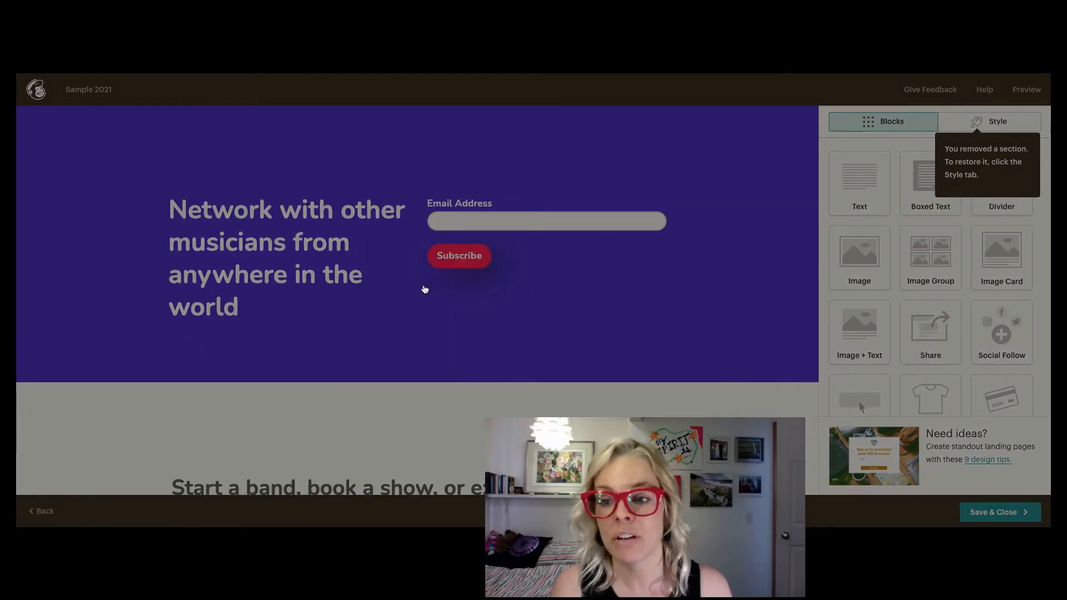
{"action": "left_click_drag", "start_coordinate": [875, 270], "coordinate": [400, 159]}
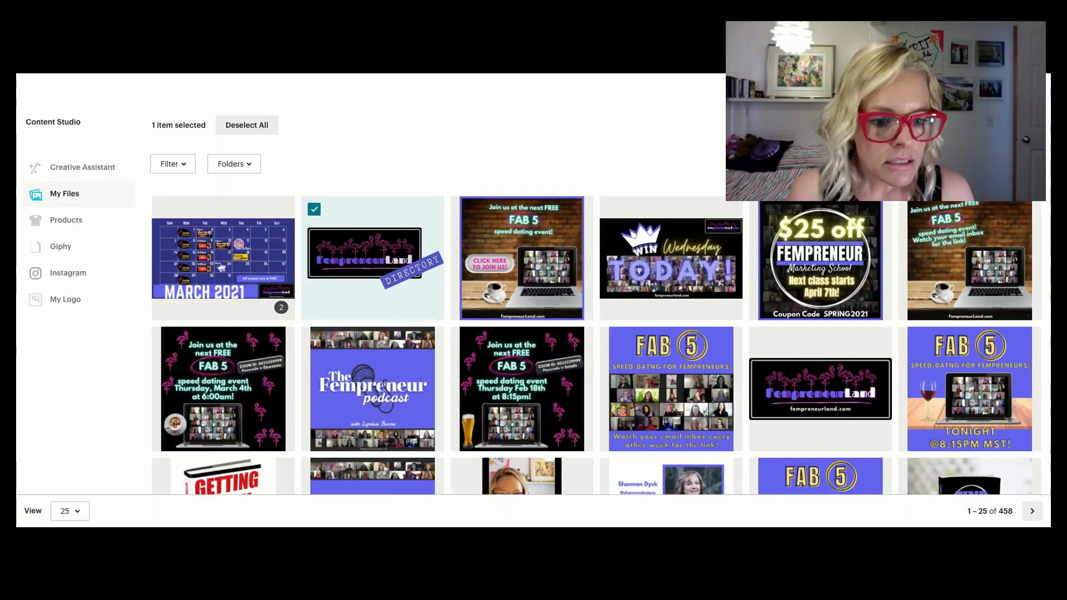
- Insert the "Enter your info below to get your FREE GIFTS!" picture from My Files into the image block and close its settings
{"action": "scroll", "coordinate": [483, 309], "scroll_direction": "down", "scroll_amount": 3}
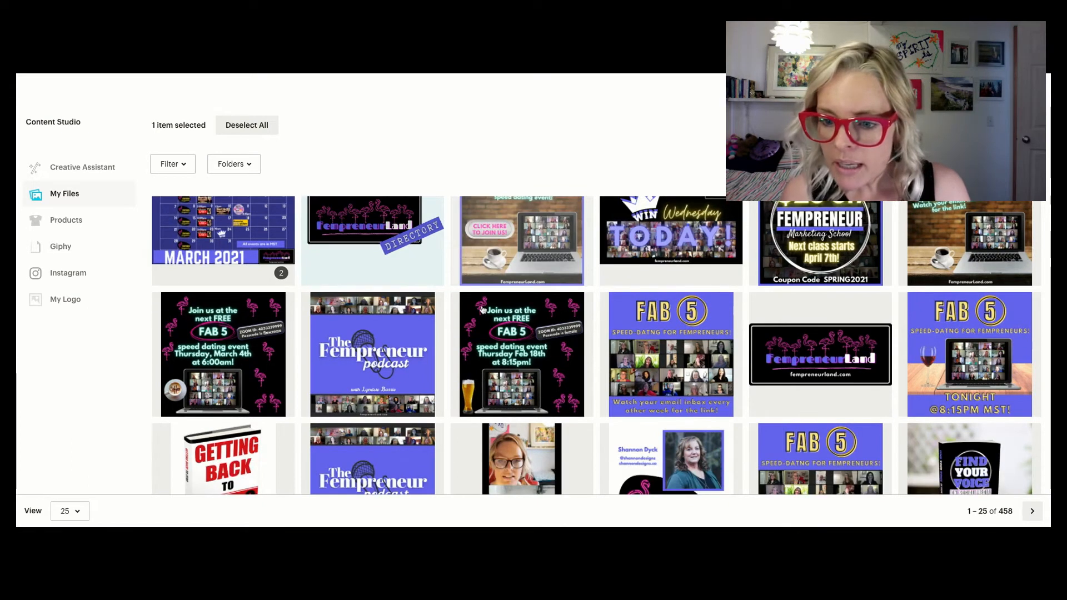
{"action": "scroll", "coordinate": [483, 310], "scroll_direction": "down", "scroll_amount": 2}
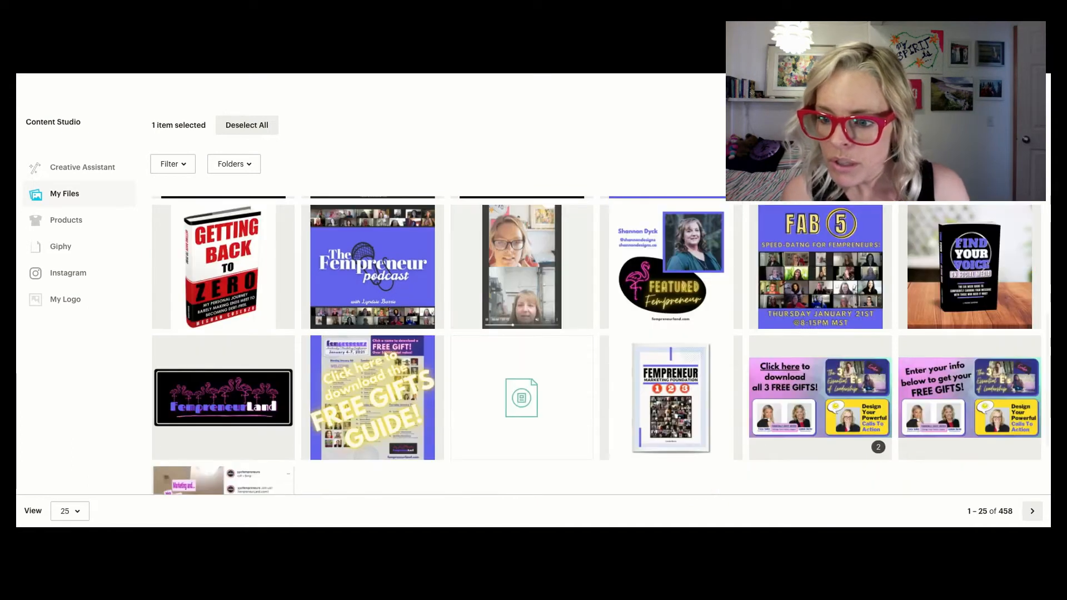
{"action": "scroll", "coordinate": [820, 389], "scroll_direction": "down", "scroll_amount": 1}
{"action": "scroll", "coordinate": [958, 361], "scroll_direction": "down", "scroll_amount": 1}
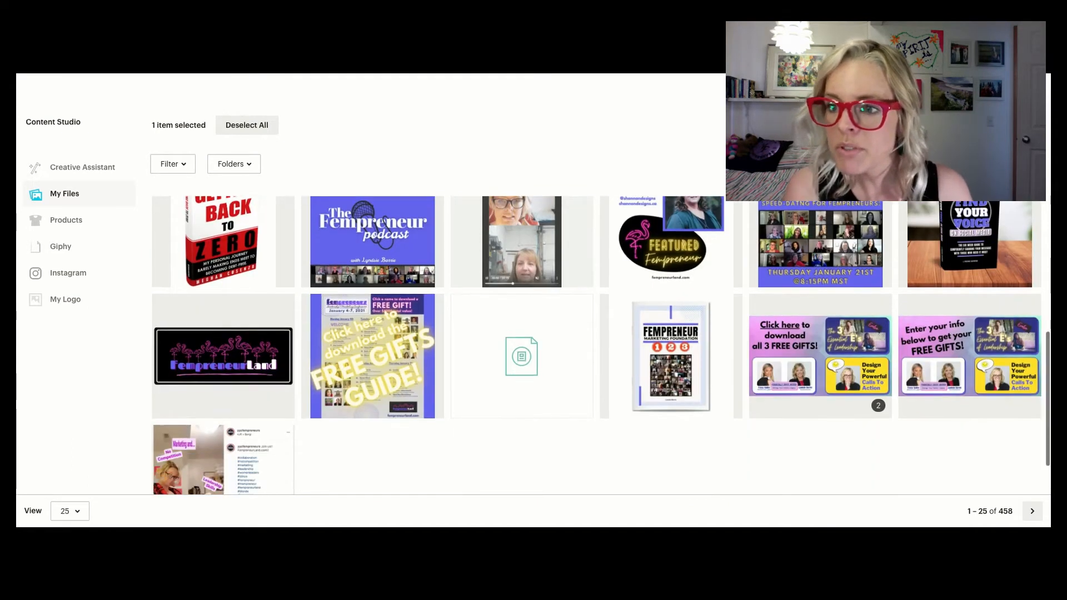
{"action": "left_click", "coordinate": [958, 361]}
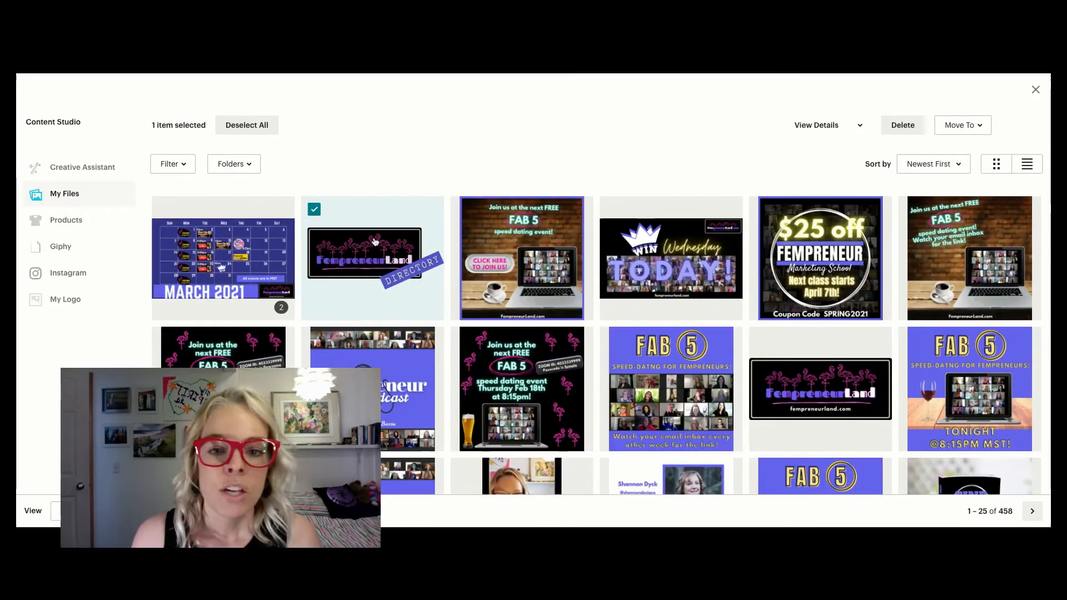
{"action": "left_click", "coordinate": [1019, 125]}
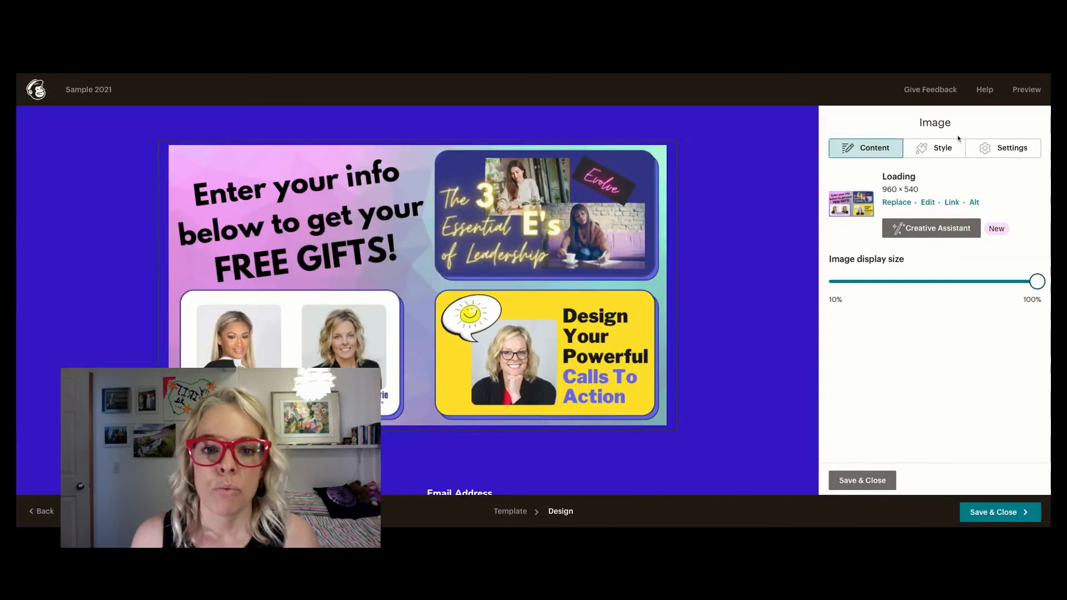
{"action": "scroll", "coordinate": [712, 216], "scroll_direction": "down", "scroll_amount": 2}
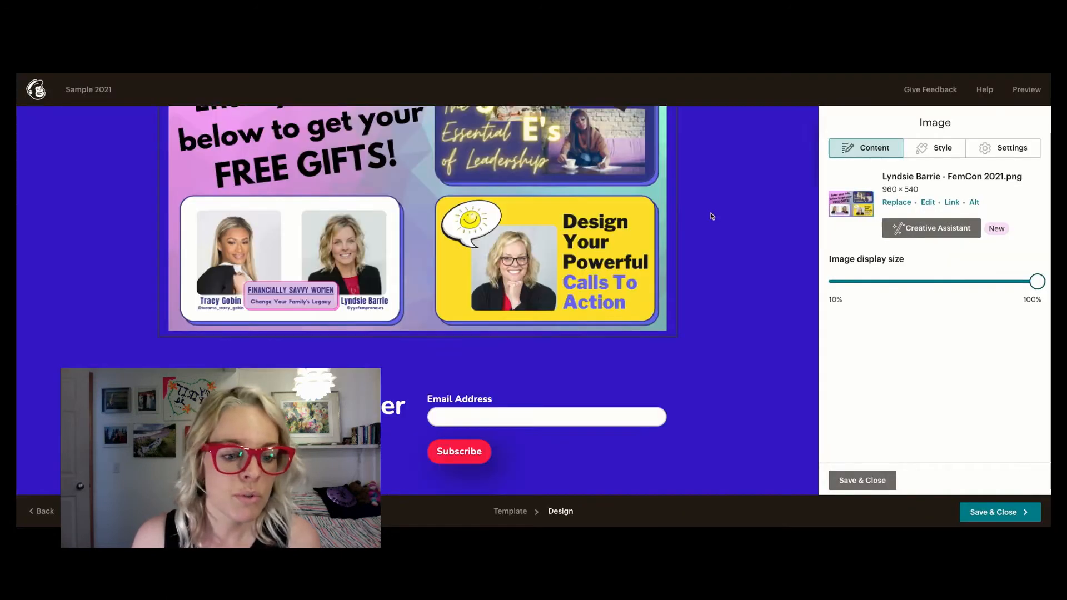
{"action": "scroll", "coordinate": [712, 216], "scroll_direction": "down", "scroll_amount": 4}
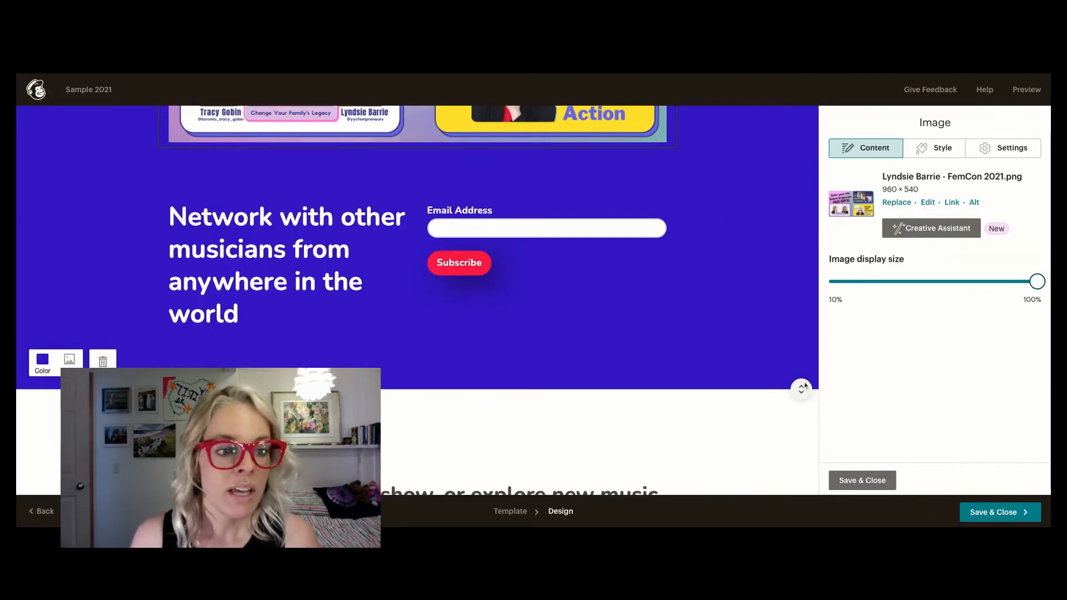
{"action": "left_click", "coordinate": [653, 309]}
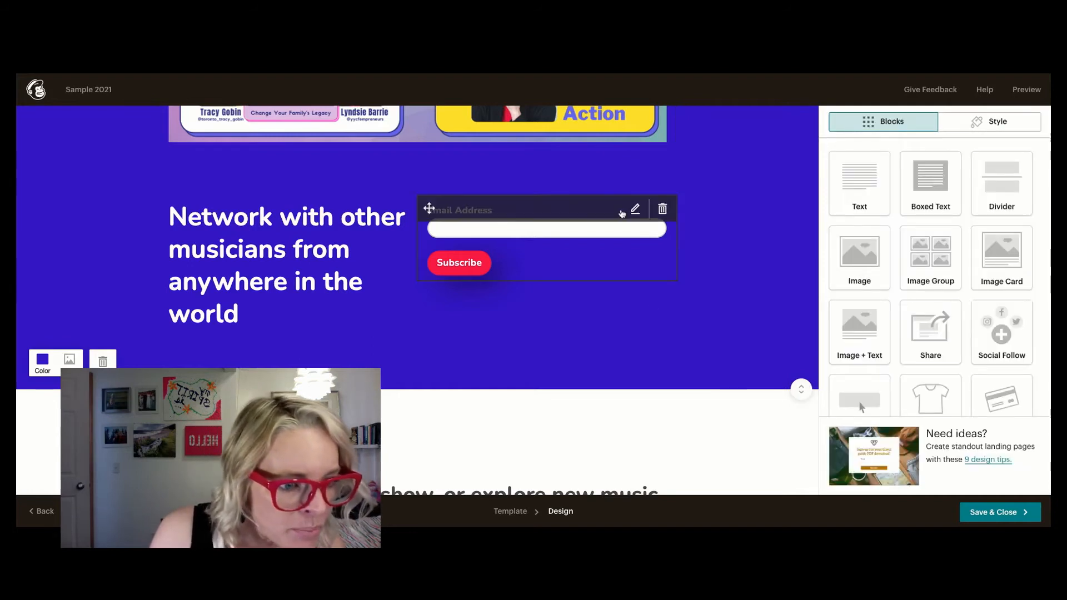
- Look through the content block types available for the landing page, from text and images to promo code and video
{"action": "scroll", "coordinate": [886, 269], "scroll_direction": "down", "scroll_amount": 1}
{"action": "scroll", "coordinate": [885, 267], "scroll_direction": "down", "scroll_amount": 2}
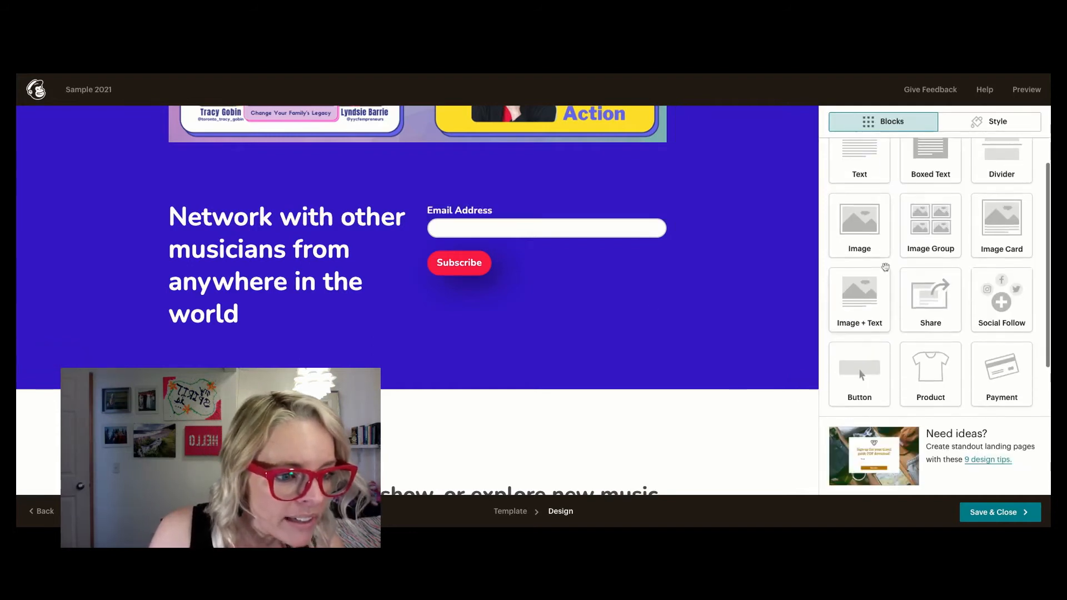
{"action": "scroll", "coordinate": [885, 267], "scroll_direction": "down", "scroll_amount": 5}
{"action": "scroll", "coordinate": [885, 267], "scroll_direction": "up", "scroll_amount": 3}
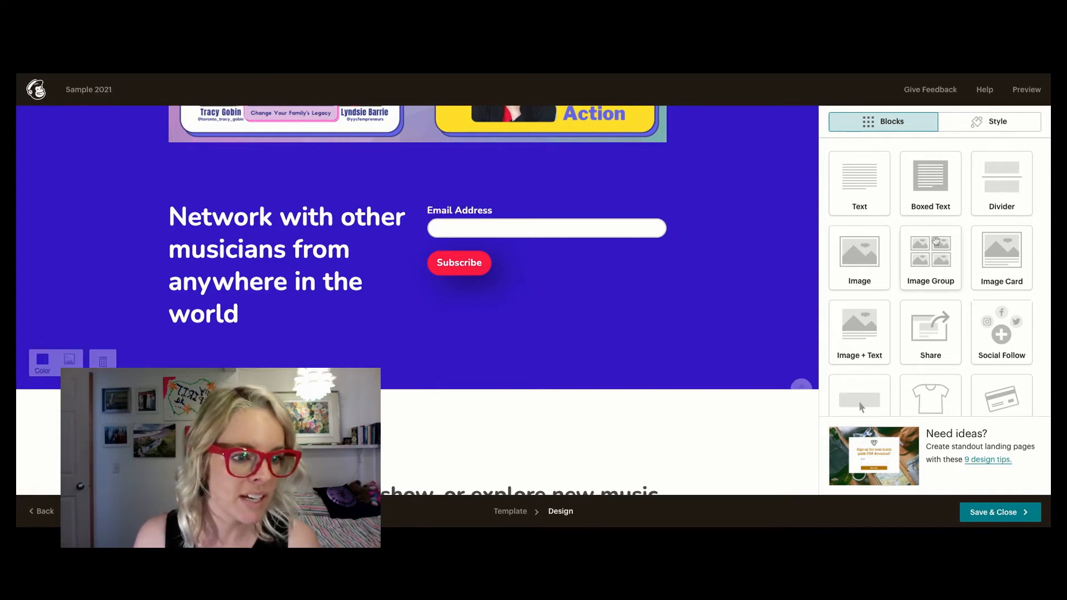
{"action": "scroll", "coordinate": [956, 253], "scroll_direction": "down", "scroll_amount": 2}
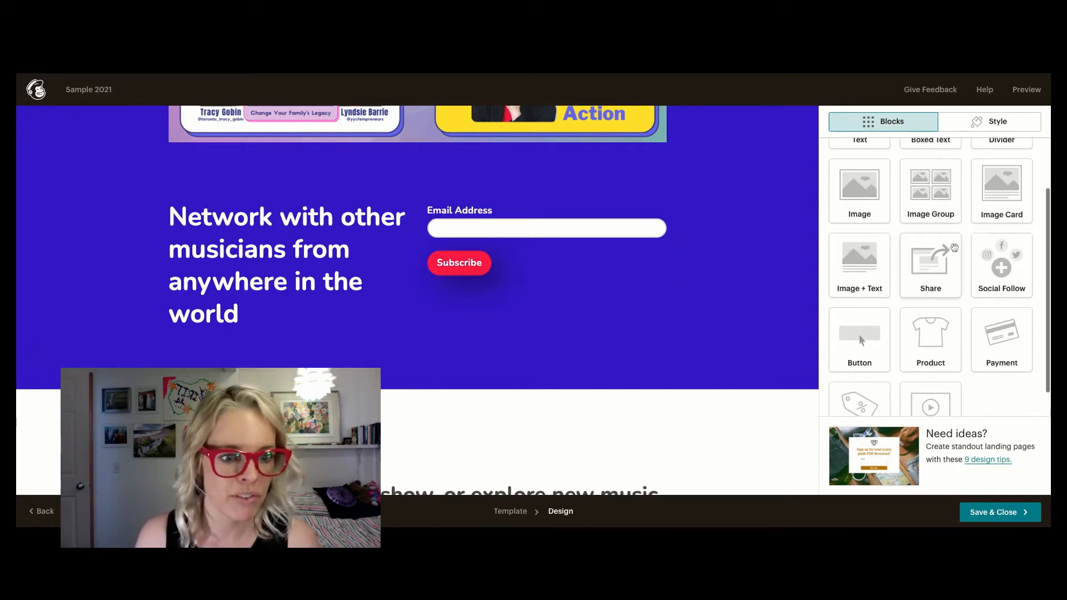
{"action": "mouse_move", "coordinate": [389, 162]}
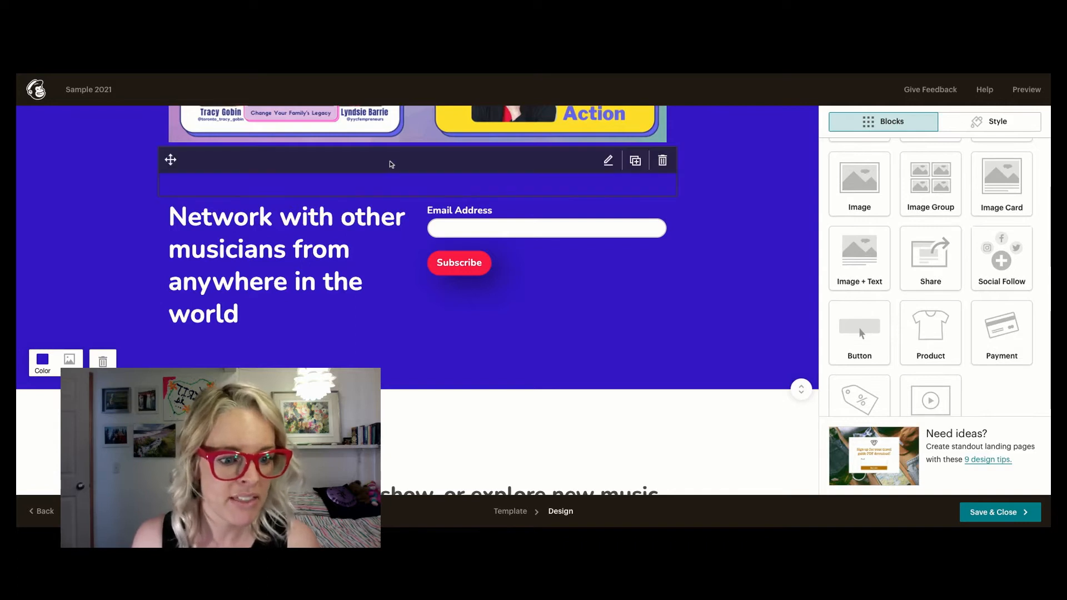
{"action": "scroll", "coordinate": [972, 272], "scroll_direction": "down", "scroll_amount": 1}
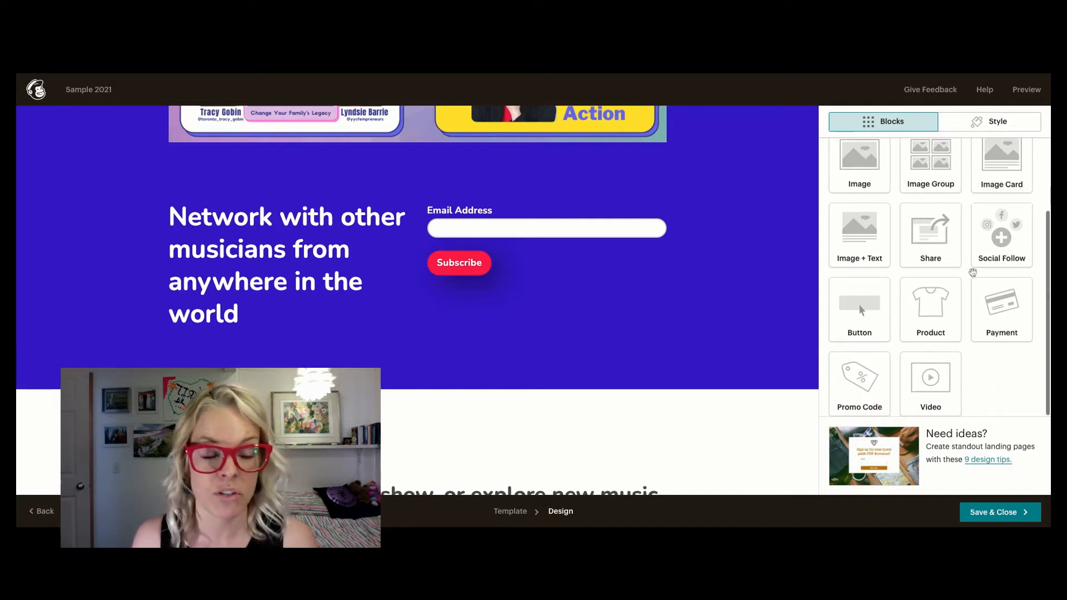
- Add the "Which applies to you", "Business name and location" and "What is your business/business idea?" fields to the signup form
{"action": "mouse_move", "coordinate": [579, 224]}
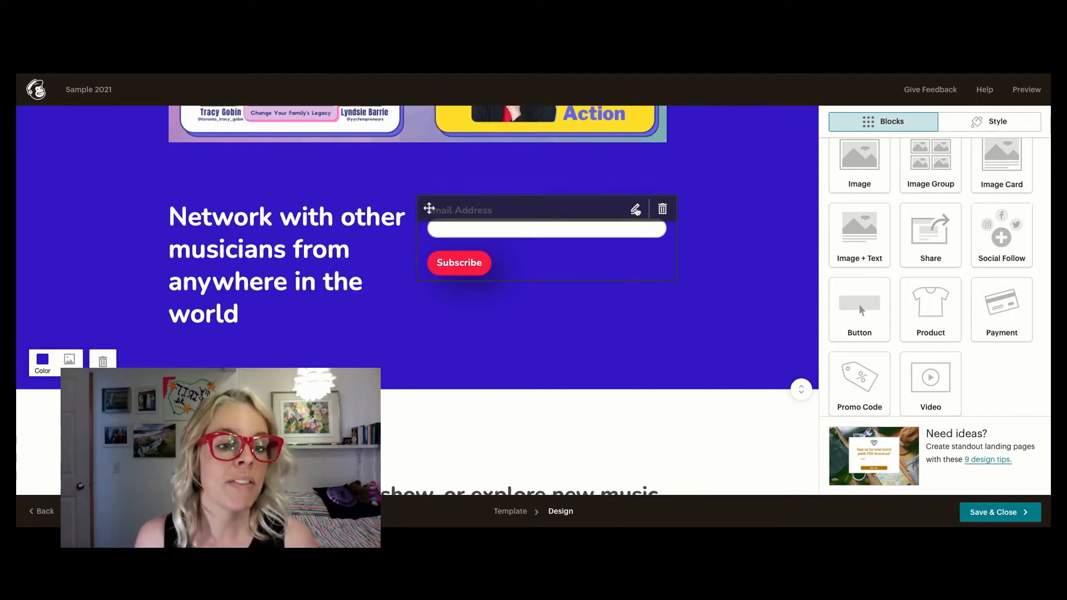
{"action": "left_click", "coordinate": [635, 210]}
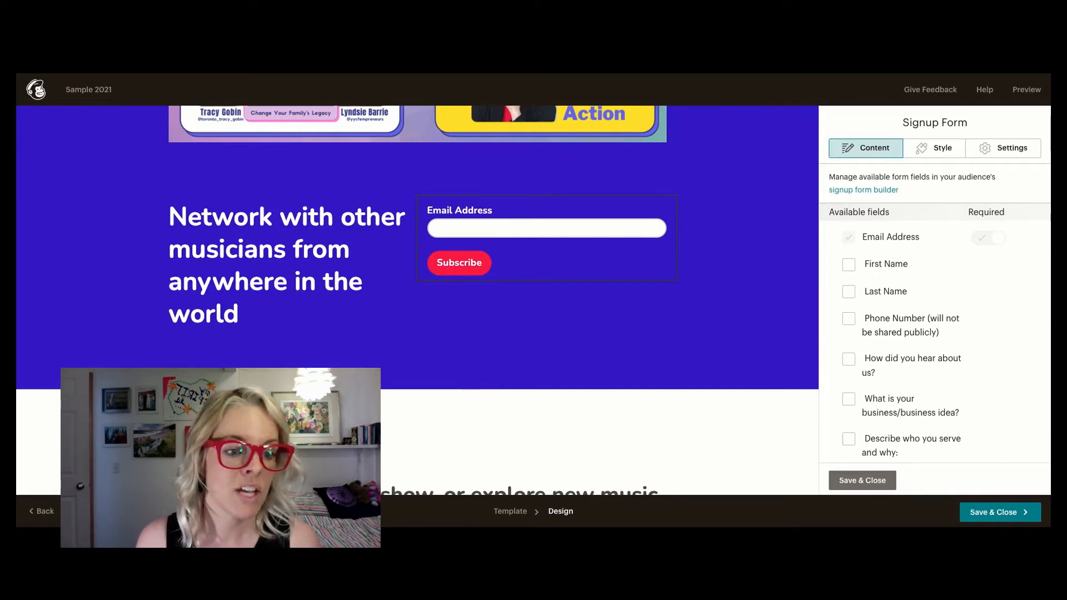
{"action": "scroll", "coordinate": [934, 313], "scroll_direction": "down", "scroll_amount": 5}
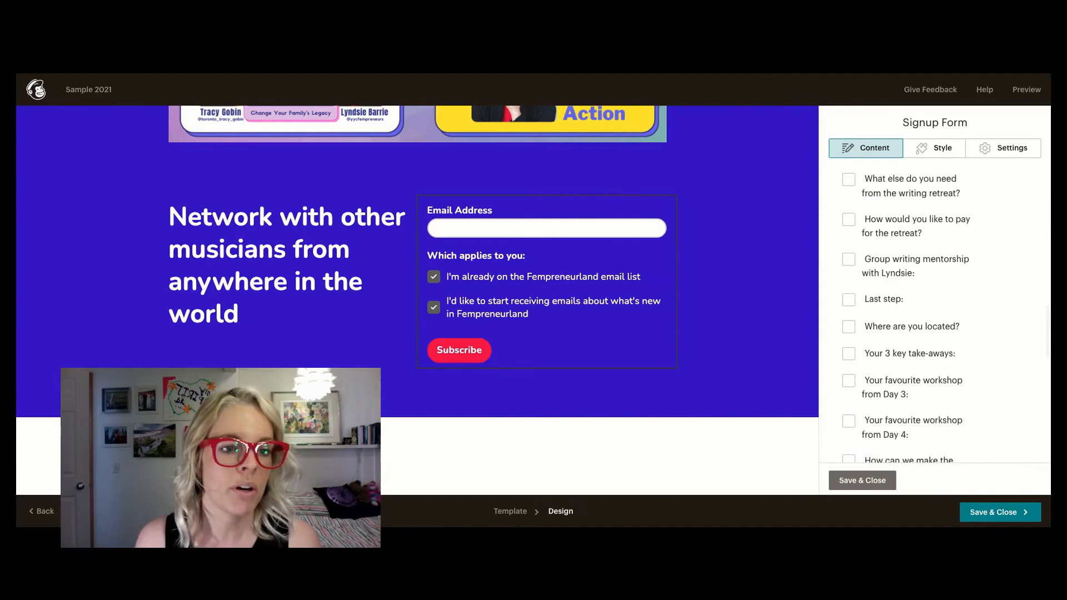
{"action": "scroll", "coordinate": [935, 314], "scroll_direction": "up", "scroll_amount": 3}
{"action": "left_click", "coordinate": [850, 213]}
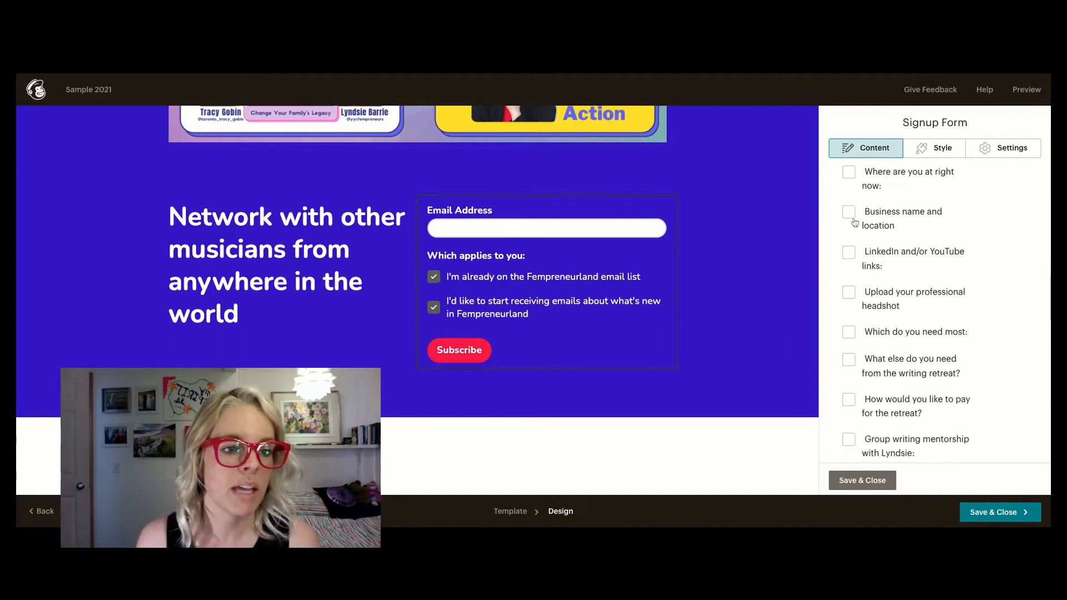
{"action": "scroll", "coordinate": [865, 231], "scroll_direction": "up", "scroll_amount": 5}
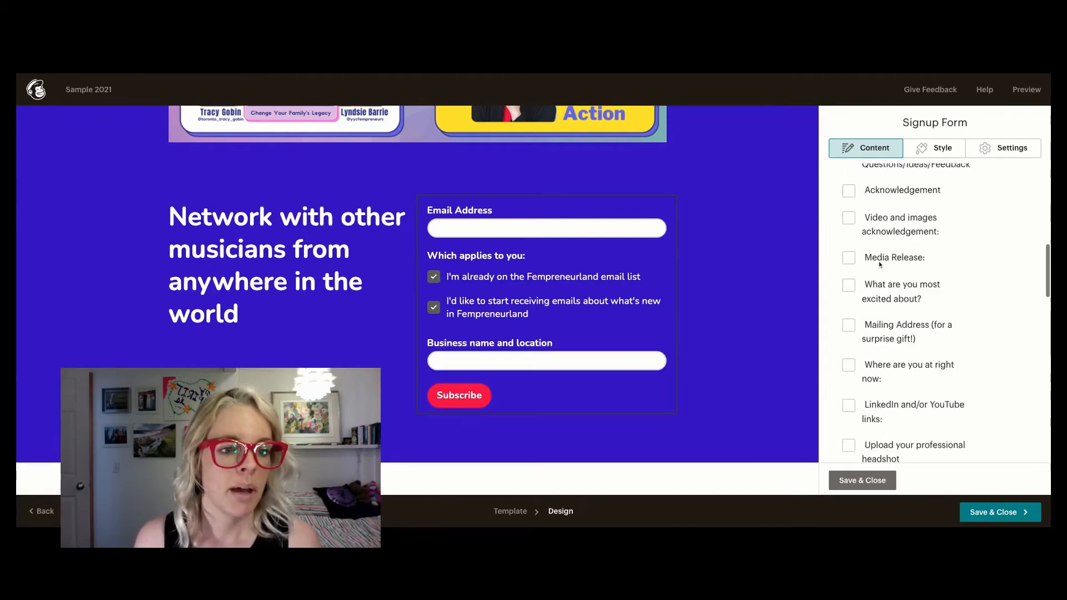
{"action": "scroll", "coordinate": [935, 311], "scroll_direction": "up", "scroll_amount": 2}
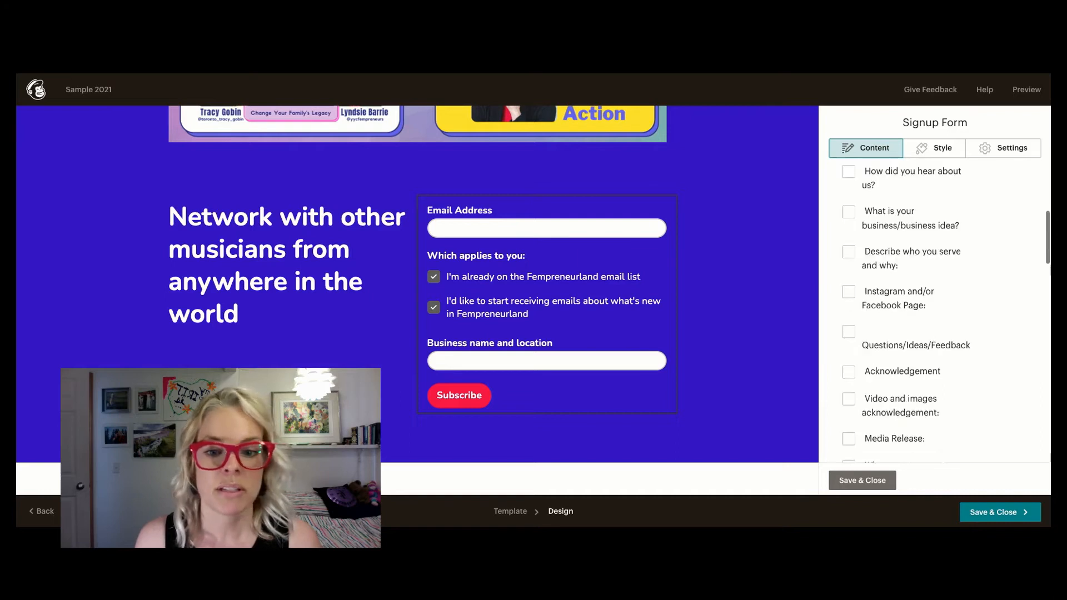
{"action": "scroll", "coordinate": [934, 308], "scroll_direction": "up", "scroll_amount": 1}
{"action": "left_click", "coordinate": [849, 247]}
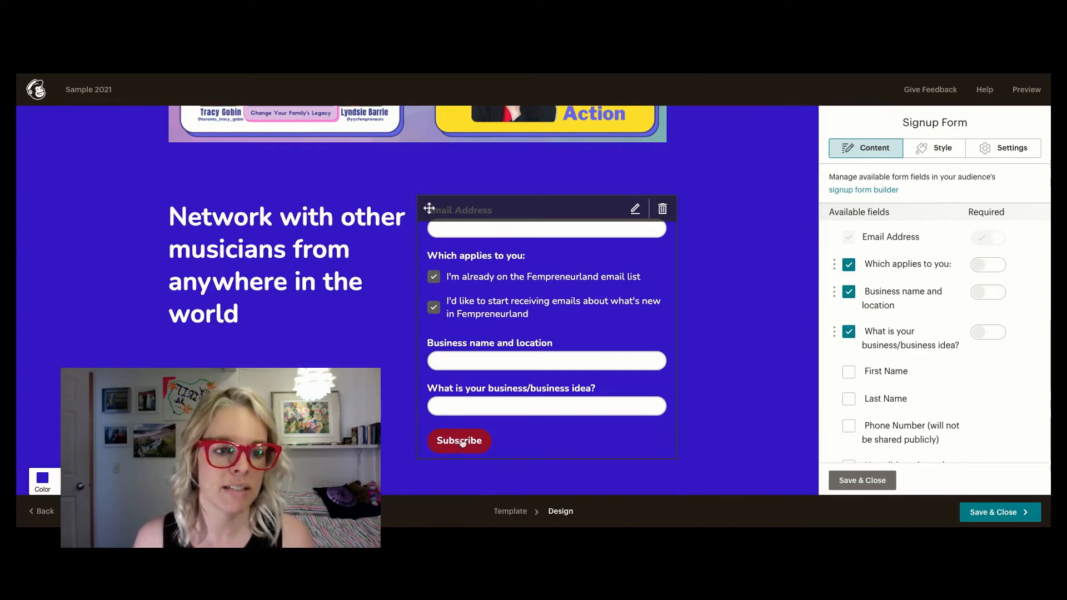
- Change the signup form's button text to "Submit"
{"action": "scroll", "coordinate": [937, 395], "scroll_direction": "down", "scroll_amount": 5}
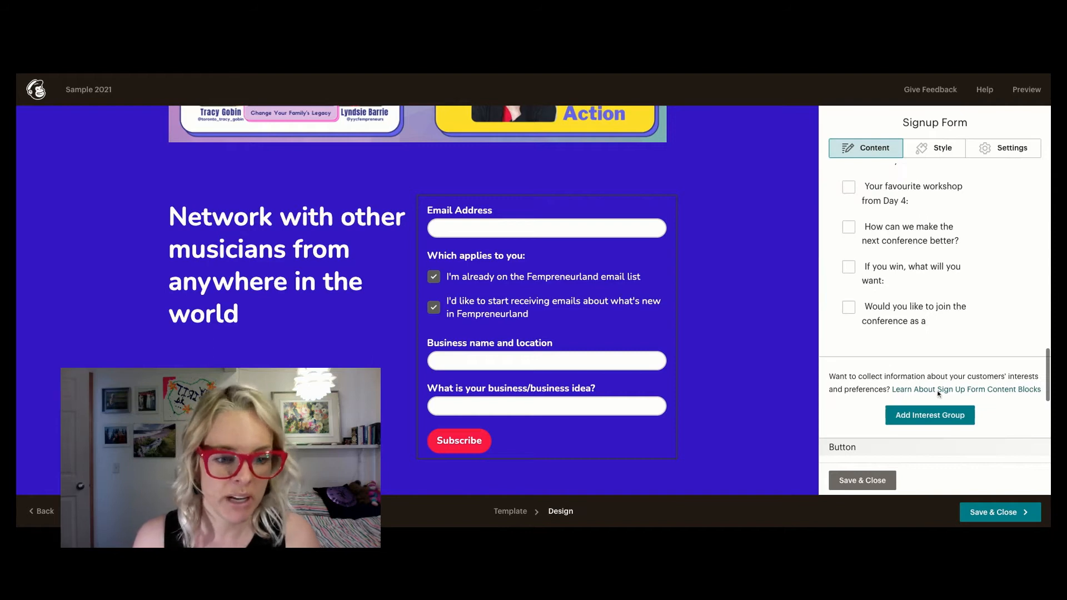
{"action": "scroll", "coordinate": [938, 395], "scroll_direction": "down", "scroll_amount": 2}
{"action": "scroll", "coordinate": [937, 393], "scroll_direction": "down", "scroll_amount": 1}
{"action": "left_click", "coordinate": [880, 303]}
{"action": "left_click_drag", "start_coordinate": [879, 304], "coordinate": [845, 304]}
{"action": "key", "text": "BackSpace"}
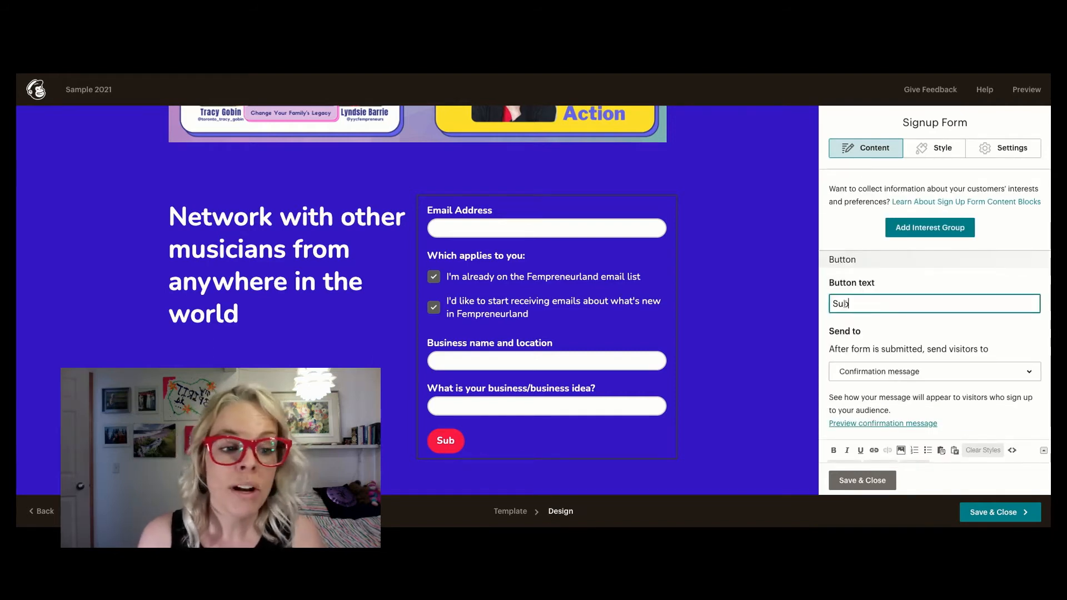
{"action": "type", "text": "mit"}
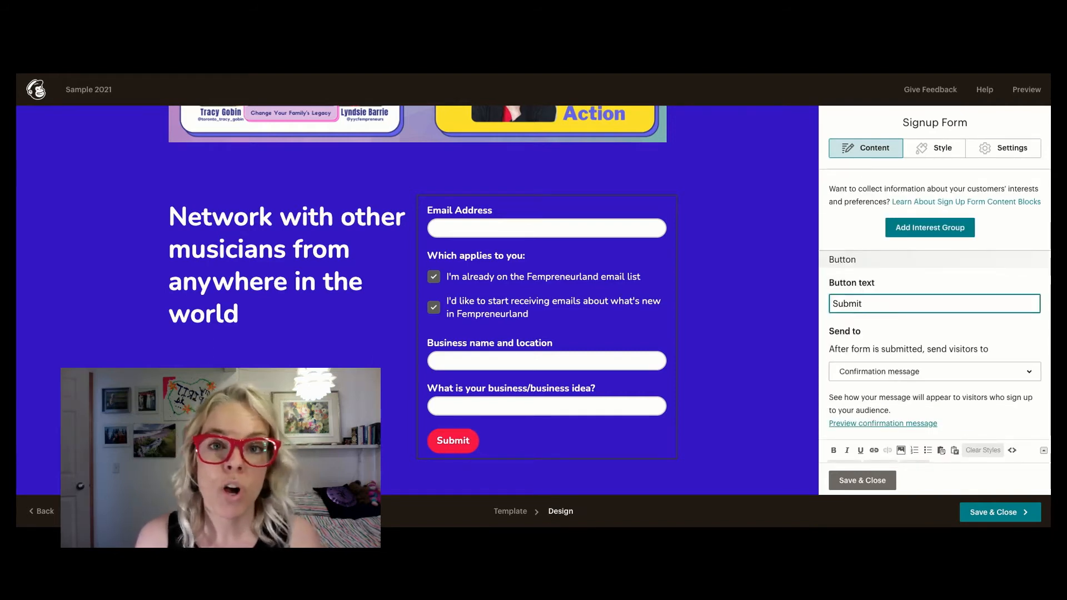
{"action": "left_click", "coordinate": [1024, 372]}
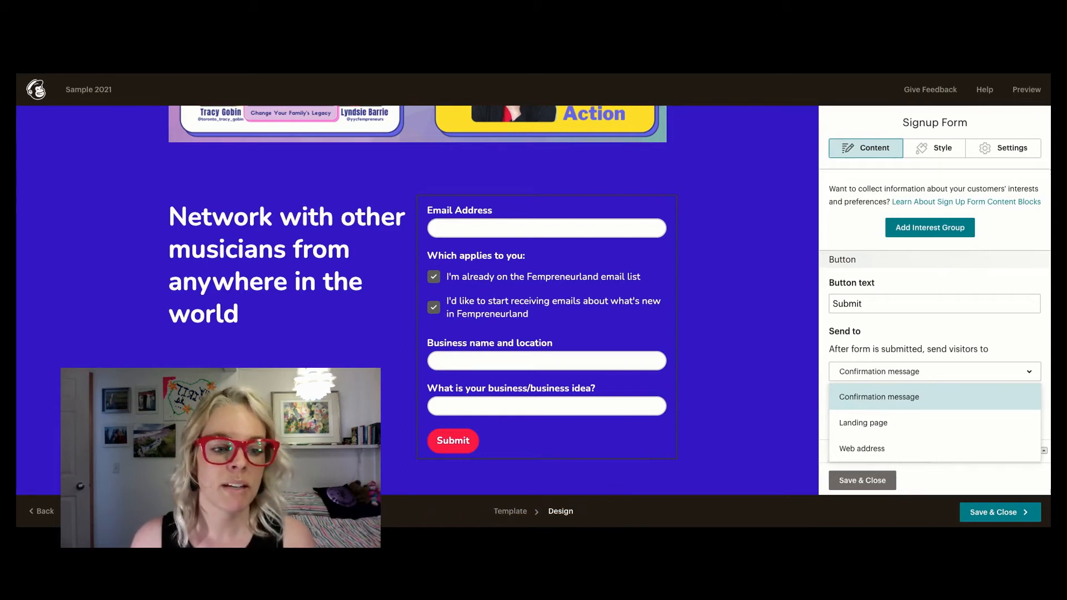
{"action": "left_click", "coordinate": [922, 450]}
{"action": "left_click", "coordinate": [888, 439]}
{"action": "type", "text": "https;?"}
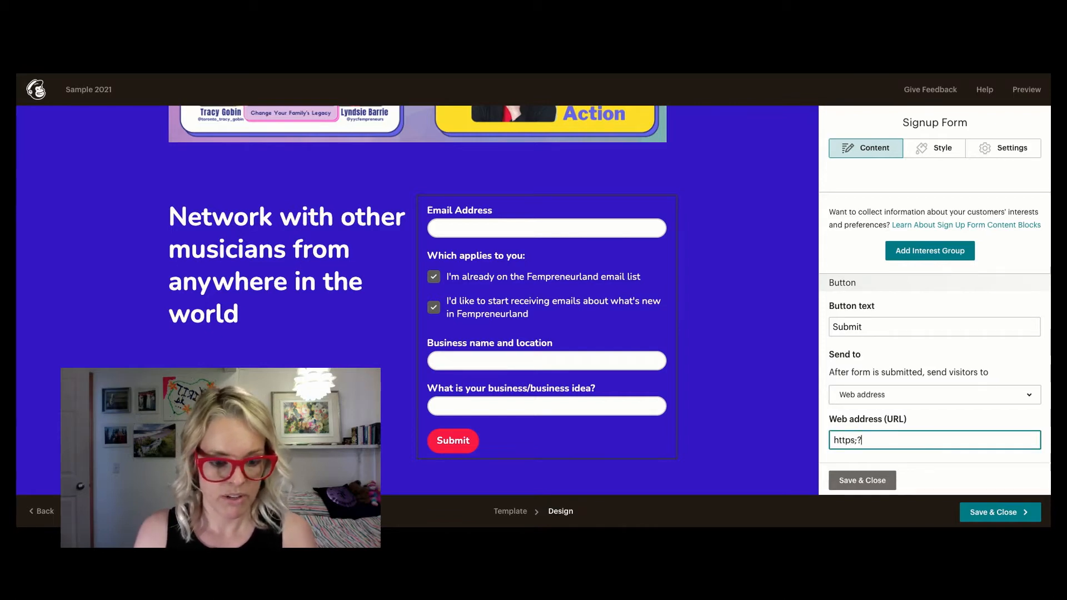
{"action": "key", "text": "BackSpace"}
{"action": "key", "text": "BackSpace"}
{"action": "type", "text": "://fempreneiu"}
{"action": "key", "text": "BackSpace"}
{"action": "key", "text": "BackSpace"}
{"action": "type", "text": "urland"}
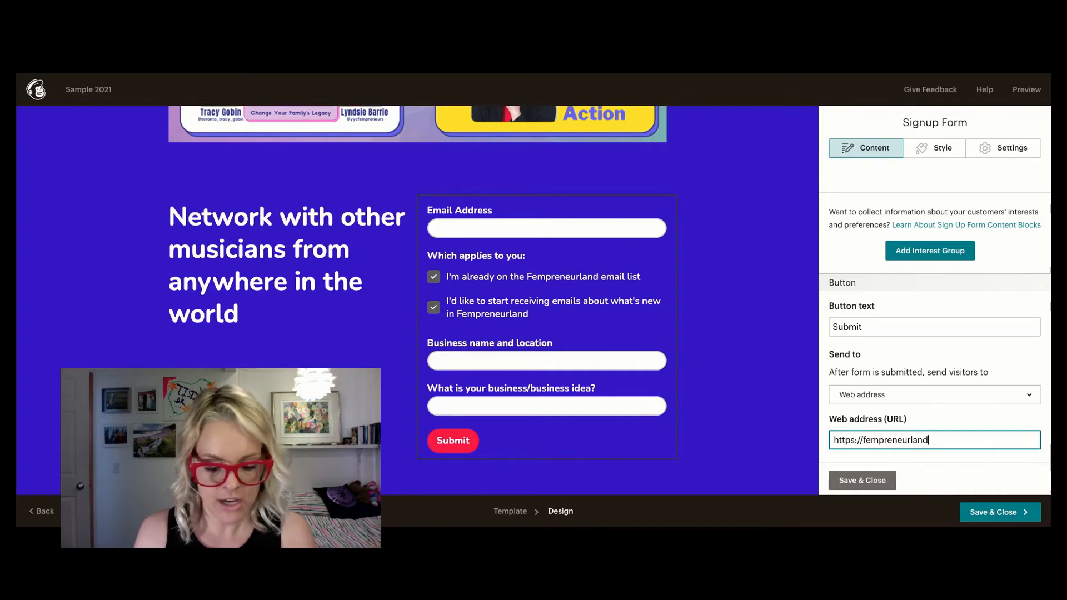
{"action": "type", "text": ".com/thankyou"}
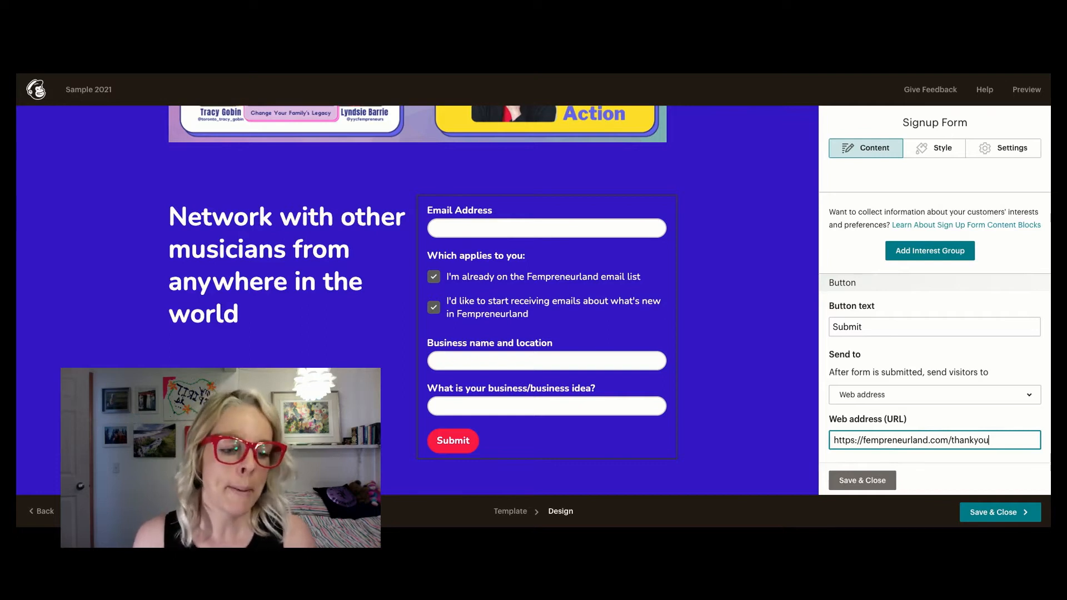
{"action": "type", "text": "3"}
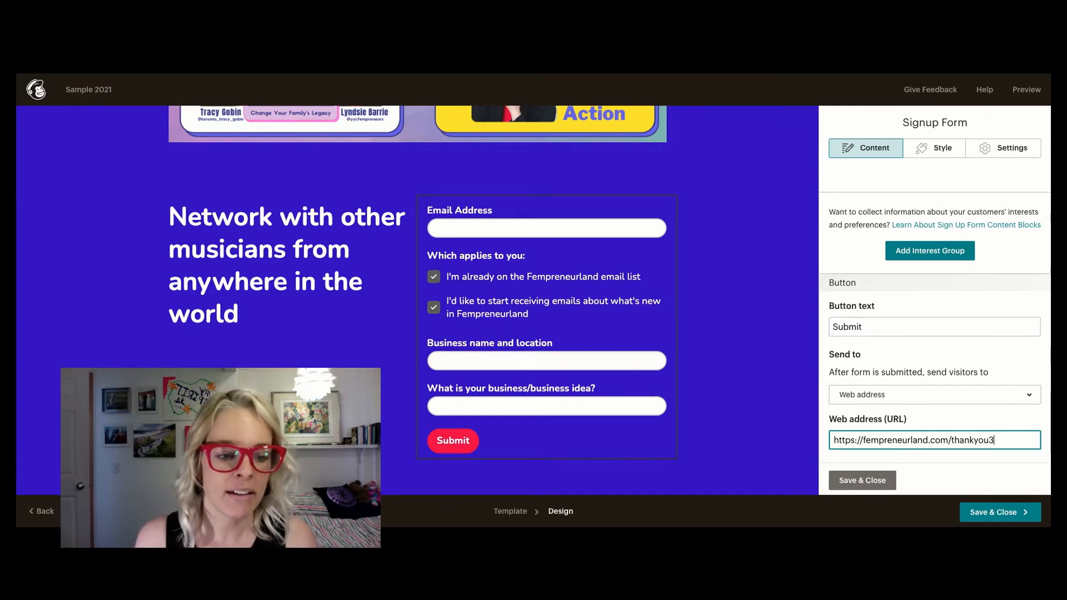
{"action": "left_click", "coordinate": [874, 482]}
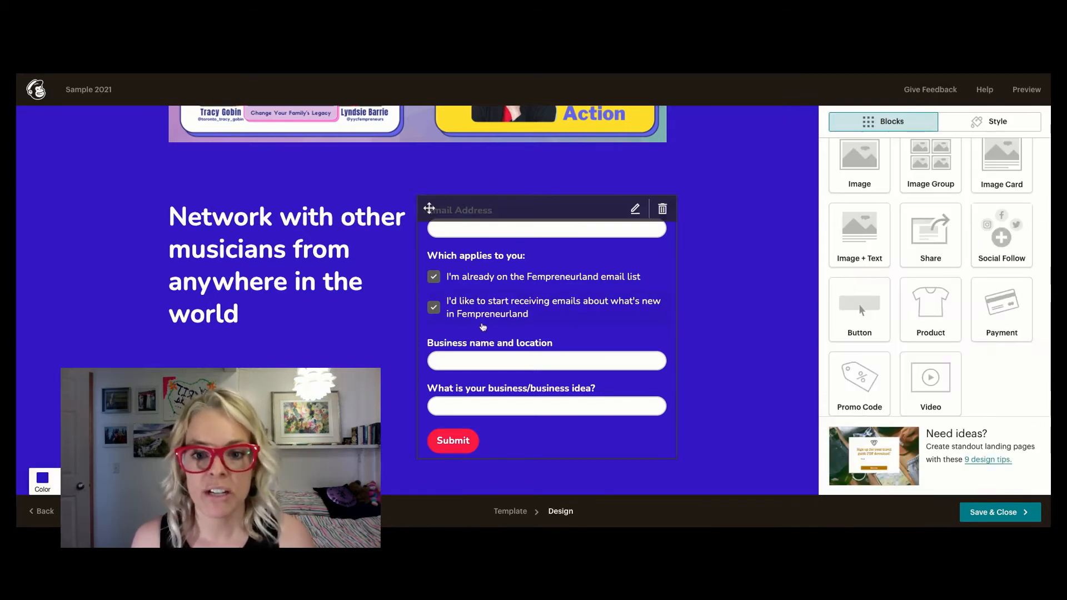
- Delete the "Network with other musicians from anywhere in the world" text block beside the signup form
{"action": "scroll", "coordinate": [483, 328], "scroll_direction": "up", "scroll_amount": 3}
{"action": "scroll", "coordinate": [482, 327], "scroll_direction": "up", "scroll_amount": 2}
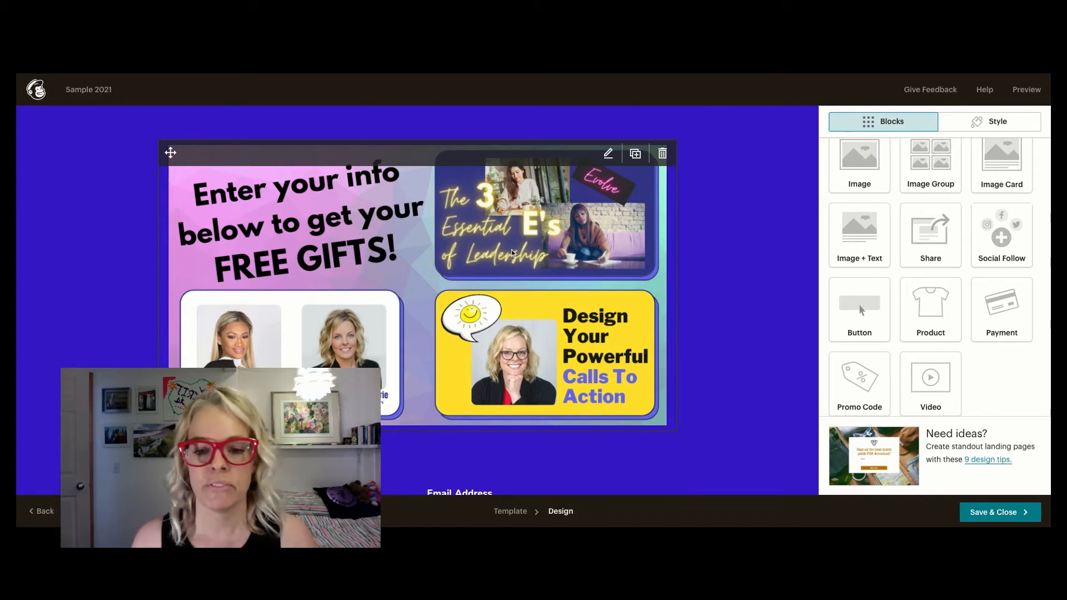
{"action": "scroll", "coordinate": [512, 253], "scroll_direction": "down", "scroll_amount": 4}
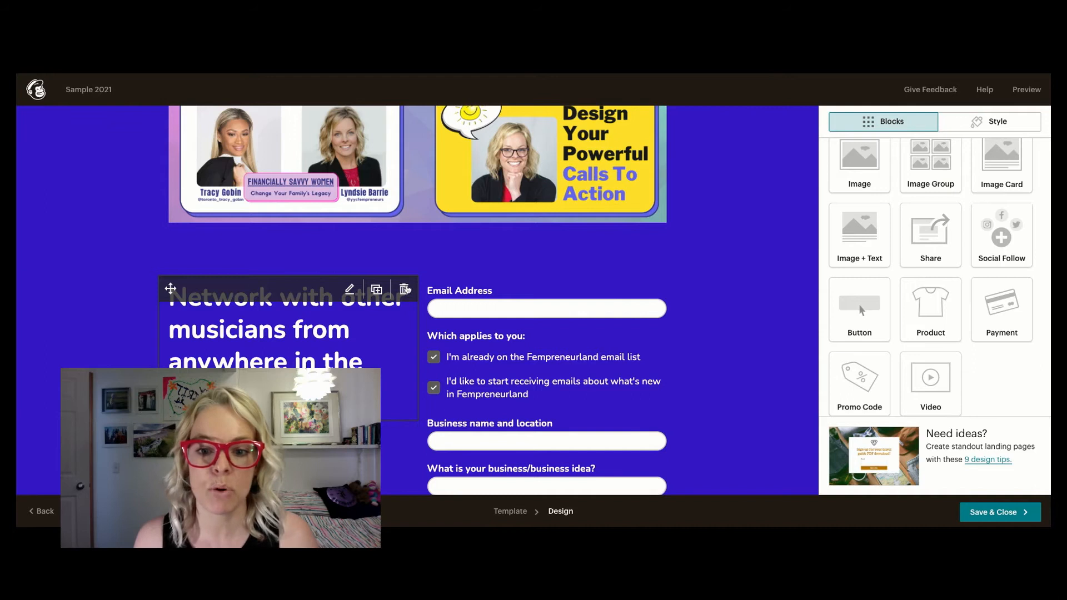
{"action": "left_click", "coordinate": [404, 289]}
{"action": "left_click", "coordinate": [409, 346]}
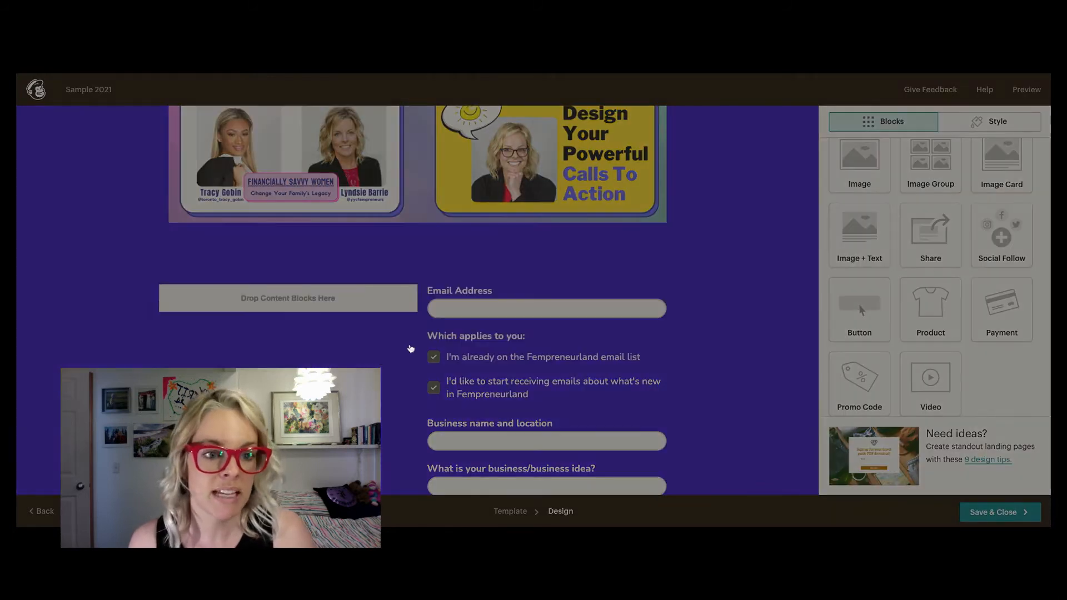
- Move the signup form block out of its column into the full-width area directly beneath the free-gifts image
{"action": "scroll", "coordinate": [880, 231], "scroll_direction": "up", "scroll_amount": 2}
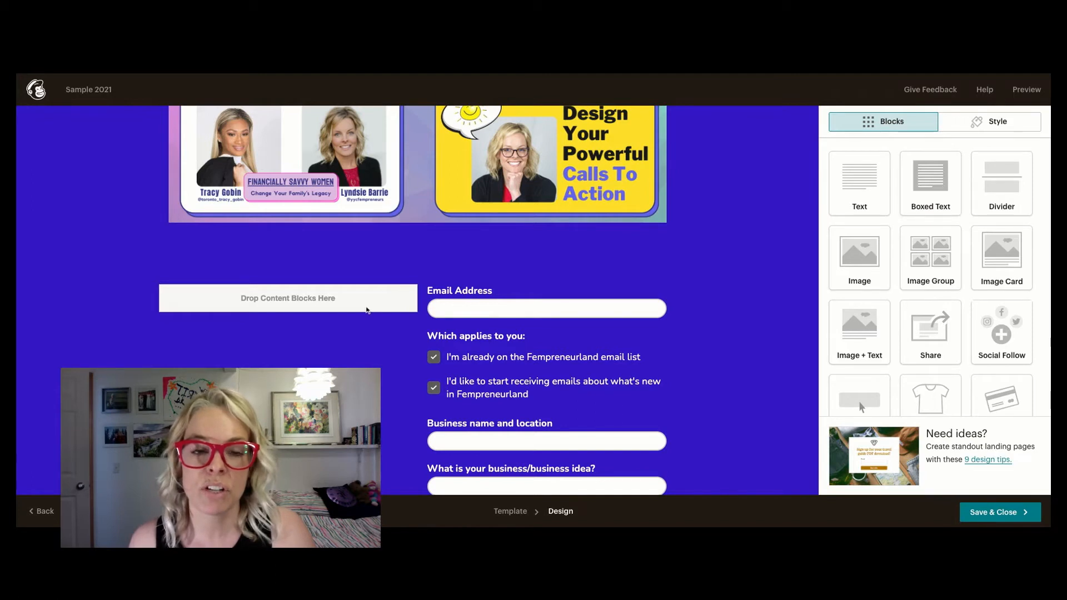
{"action": "mouse_move", "coordinate": [537, 326]}
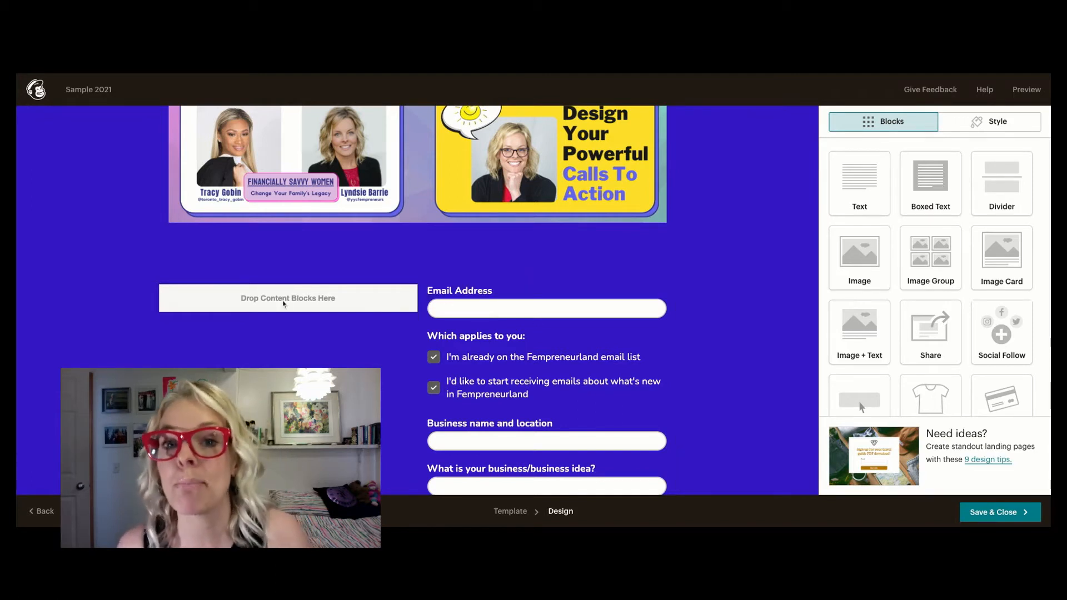
{"action": "mouse_move", "coordinate": [485, 311]}
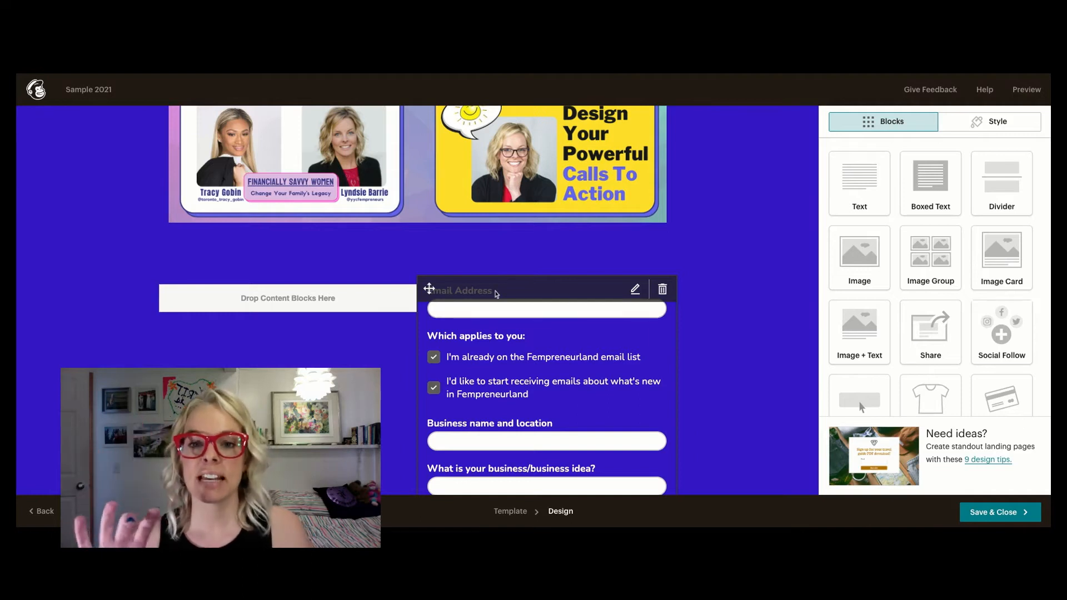
{"action": "scroll", "coordinate": [496, 294], "scroll_direction": "up", "scroll_amount": 4}
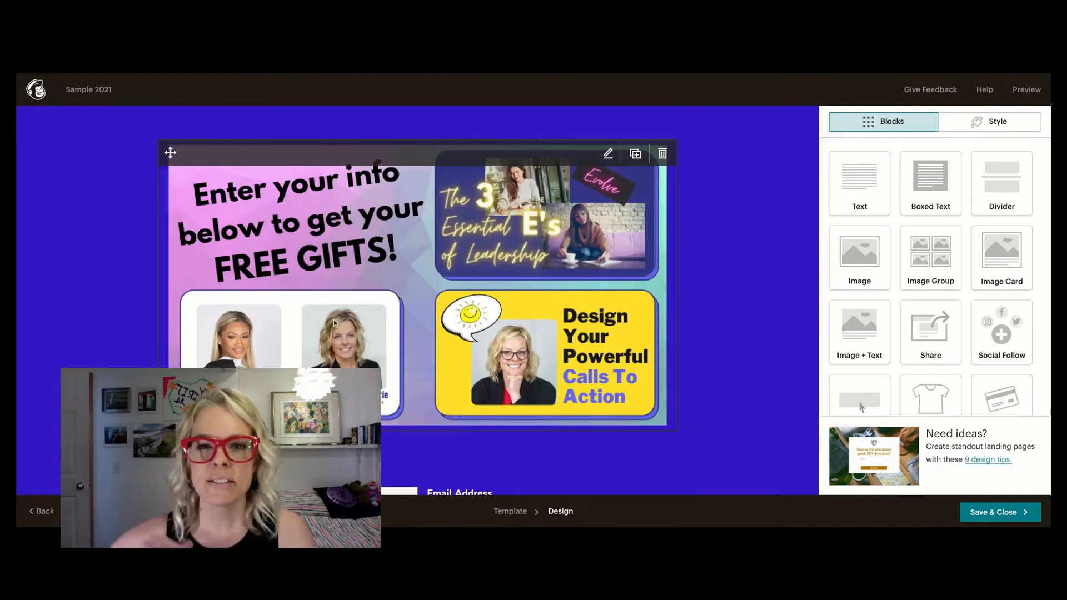
{"action": "scroll", "coordinate": [334, 322], "scroll_direction": "down", "scroll_amount": 4}
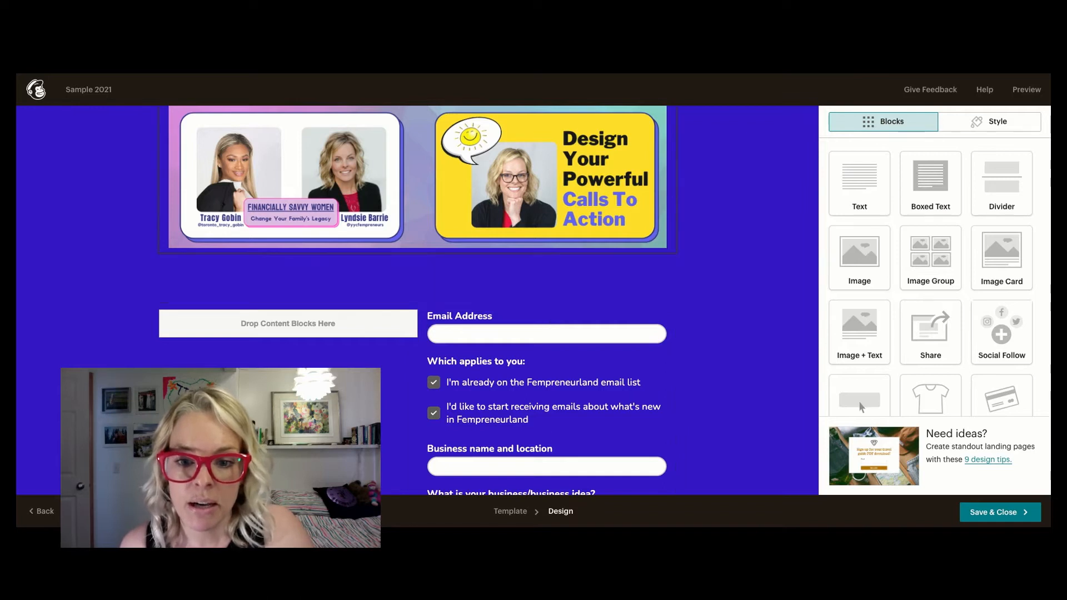
{"action": "left_click", "coordinate": [520, 315]}
{"action": "left_click_drag", "start_coordinate": [429, 314], "coordinate": [428, 313]}
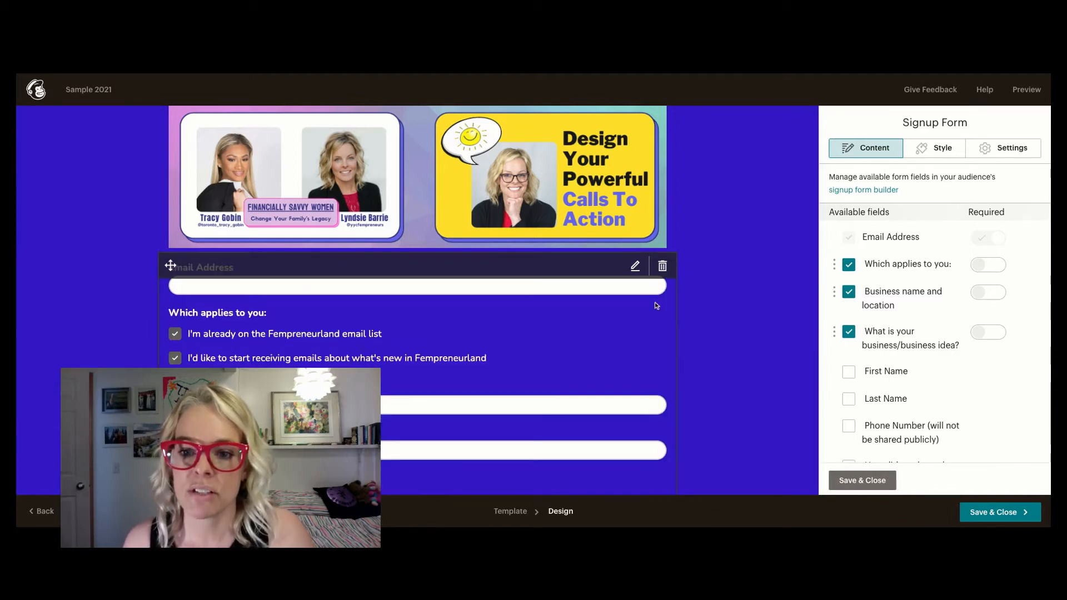
- Add the First Name and Last Name fields to the signup form
{"action": "scroll", "coordinate": [687, 313], "scroll_direction": "down", "scroll_amount": 5}
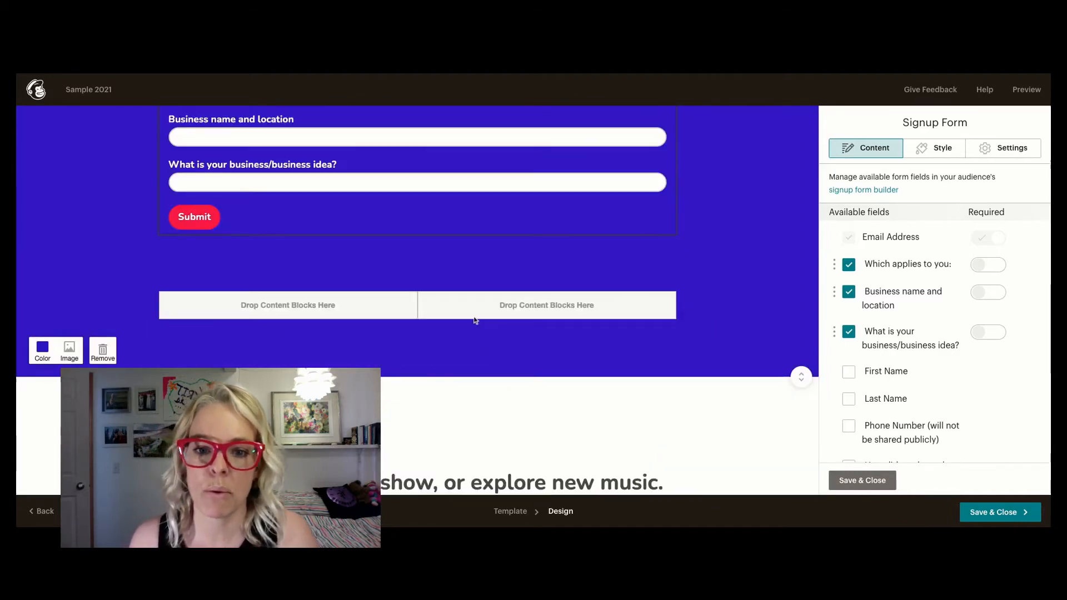
{"action": "scroll", "coordinate": [473, 314], "scroll_direction": "up", "scroll_amount": 5}
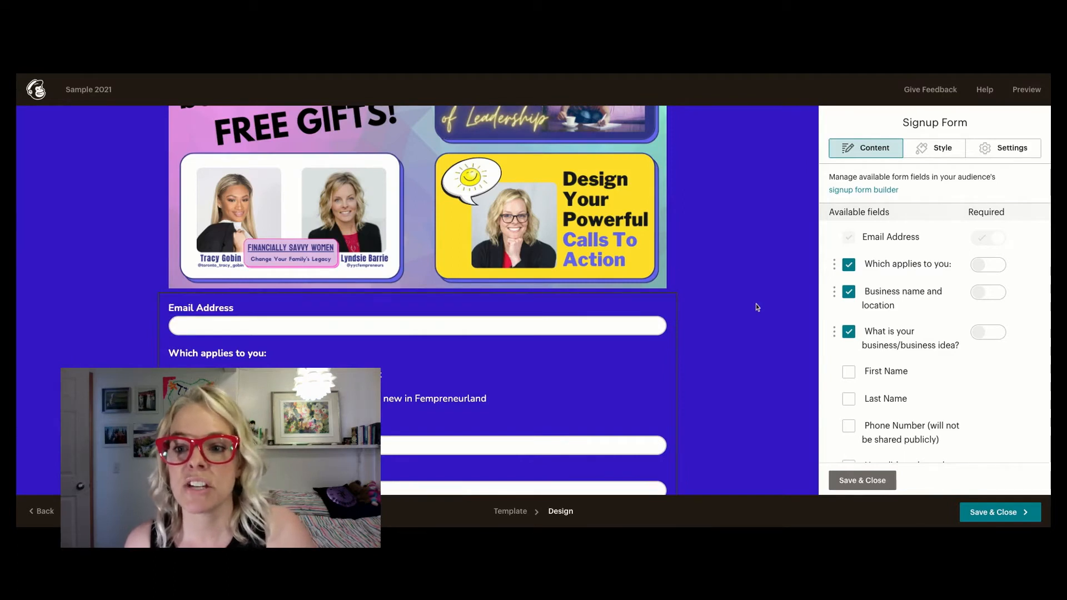
{"action": "scroll", "coordinate": [369, 219], "scroll_direction": "up", "scroll_amount": 2}
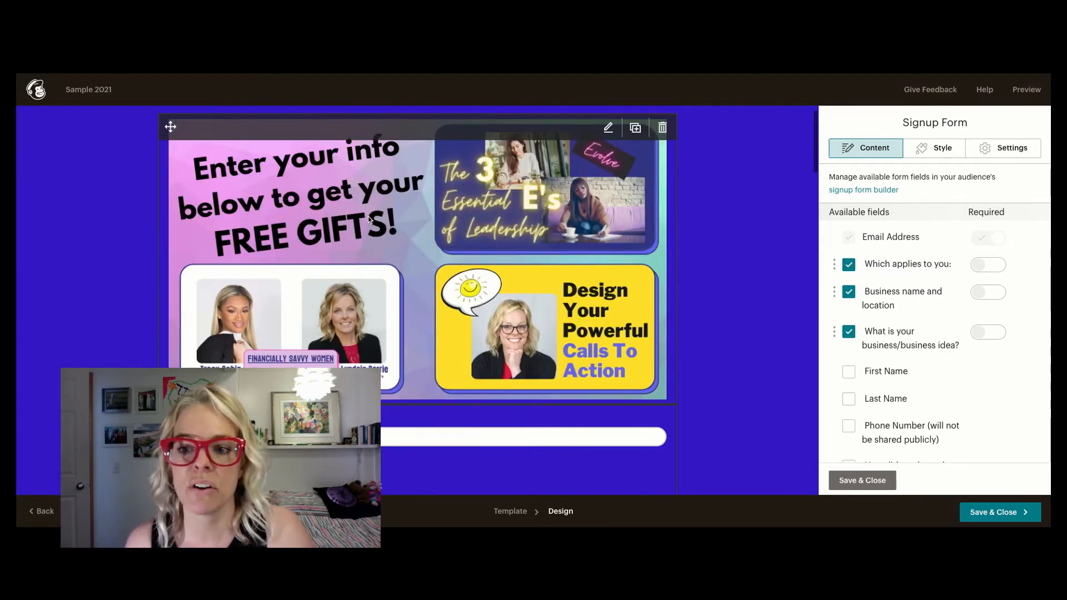
{"action": "scroll", "coordinate": [369, 220], "scroll_direction": "up", "scroll_amount": 1}
{"action": "scroll", "coordinate": [324, 241], "scroll_direction": "down", "scroll_amount": 4}
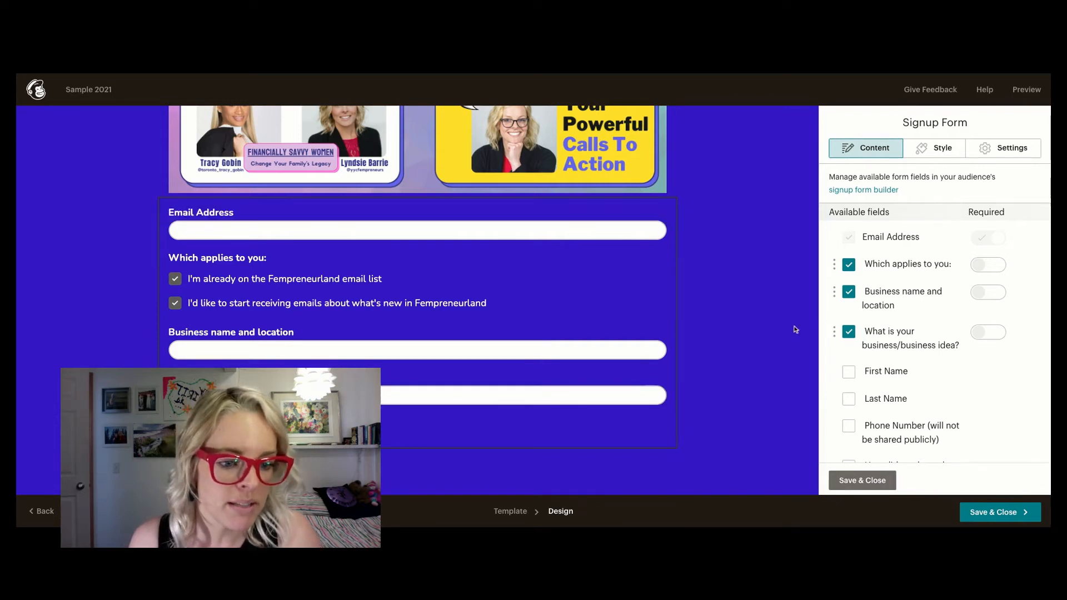
{"action": "scroll", "coordinate": [979, 301], "scroll_direction": "up", "scroll_amount": 1}
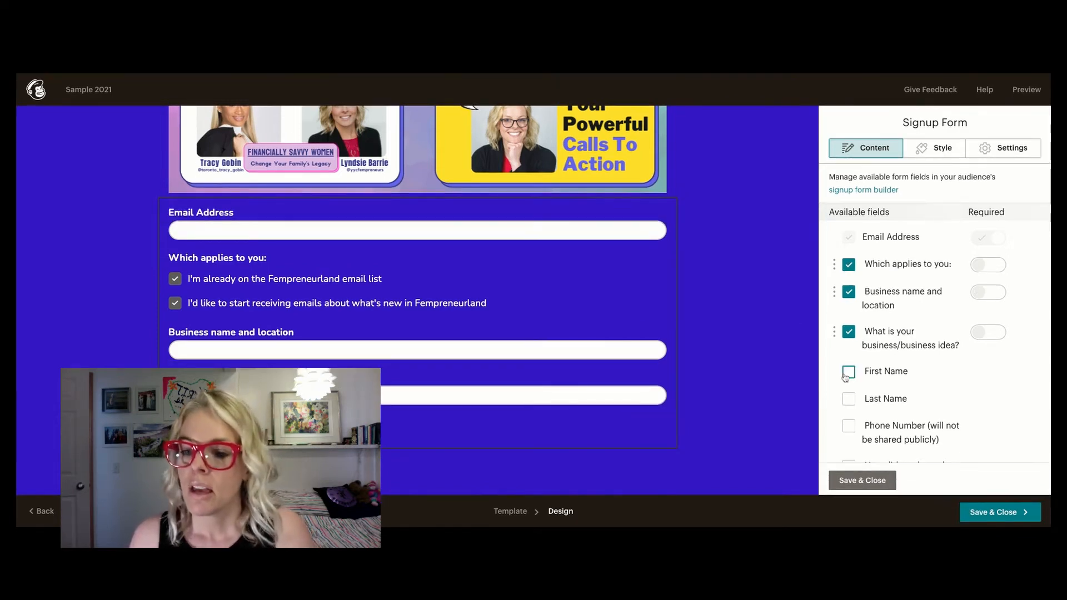
{"action": "left_click", "coordinate": [847, 374]}
{"action": "left_click", "coordinate": [849, 400]}
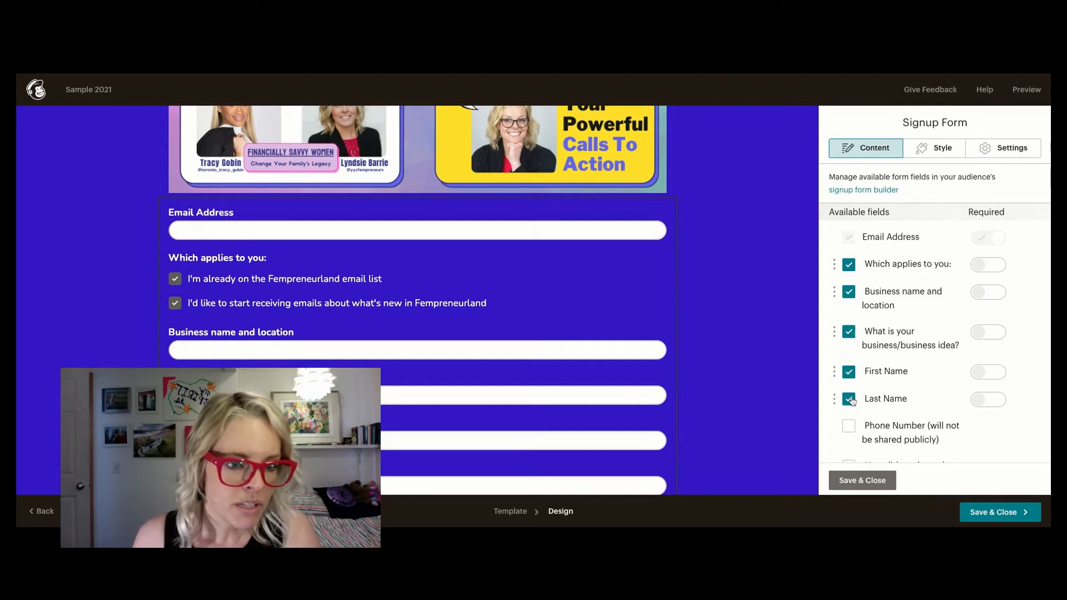
- Reorder the form fields so First Name and Last Name directly follow Email Address, and save the form block and the page design
{"action": "left_click_drag", "start_coordinate": [834, 373], "coordinate": [837, 392]}
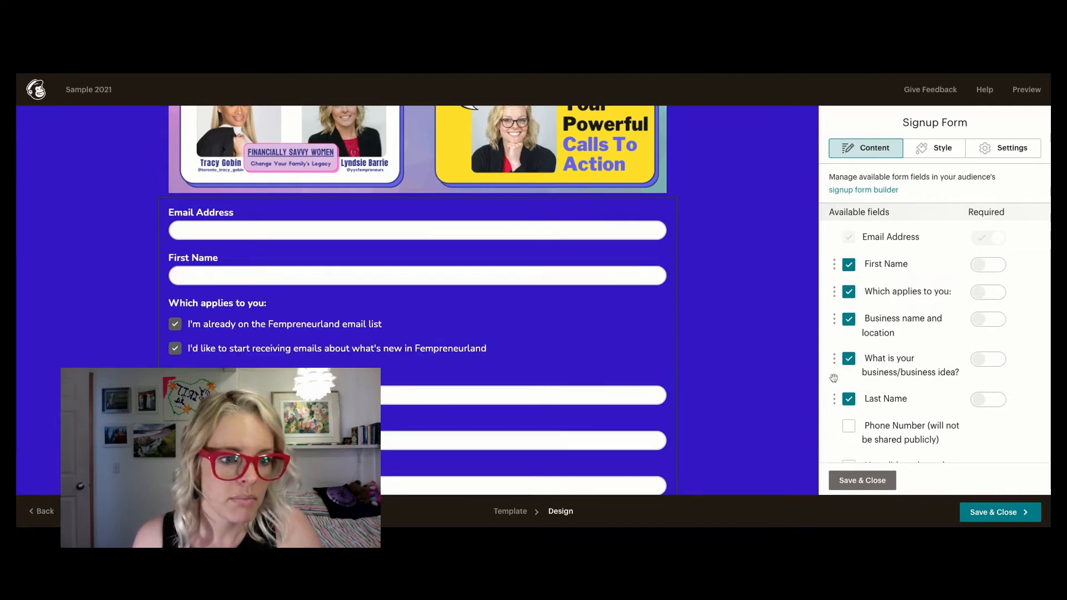
{"action": "left_click_drag", "start_coordinate": [837, 402], "coordinate": [835, 289]}
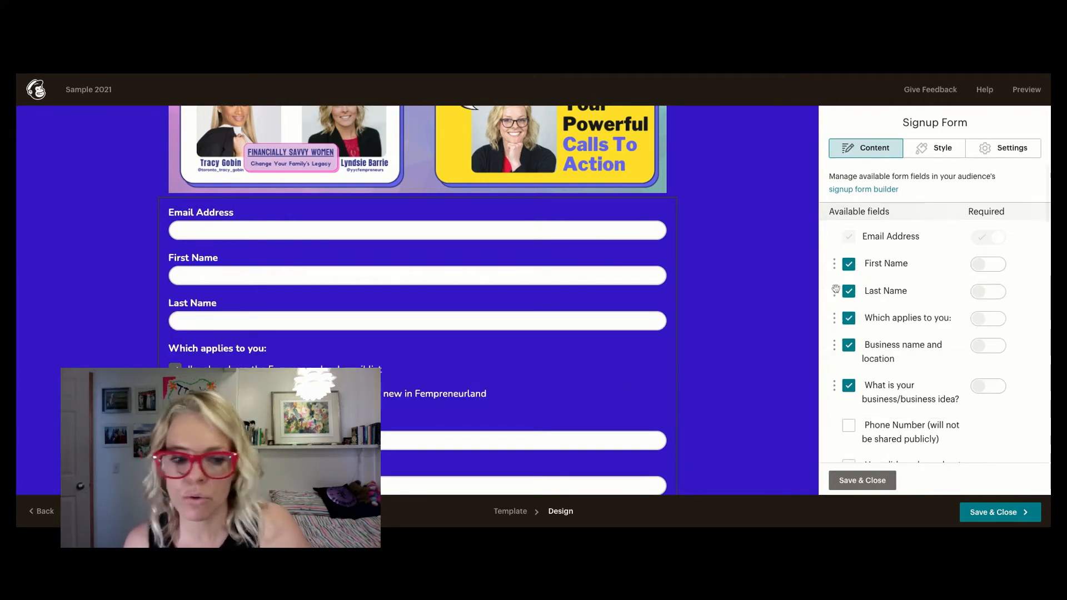
{"action": "scroll", "coordinate": [404, 380], "scroll_direction": "down", "scroll_amount": 2}
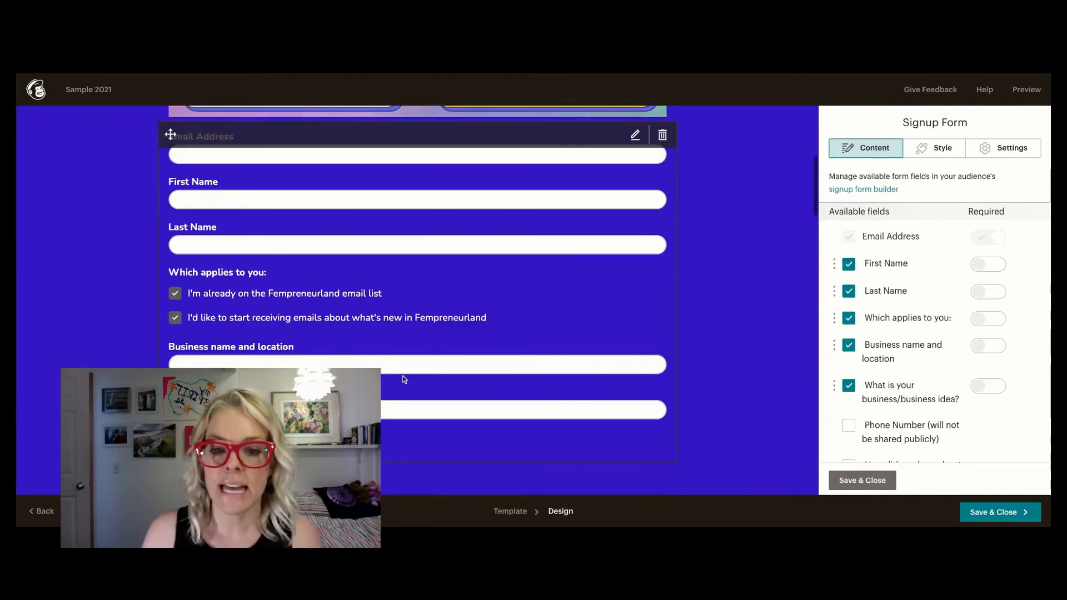
{"action": "scroll", "coordinate": [404, 379], "scroll_direction": "down", "scroll_amount": 2}
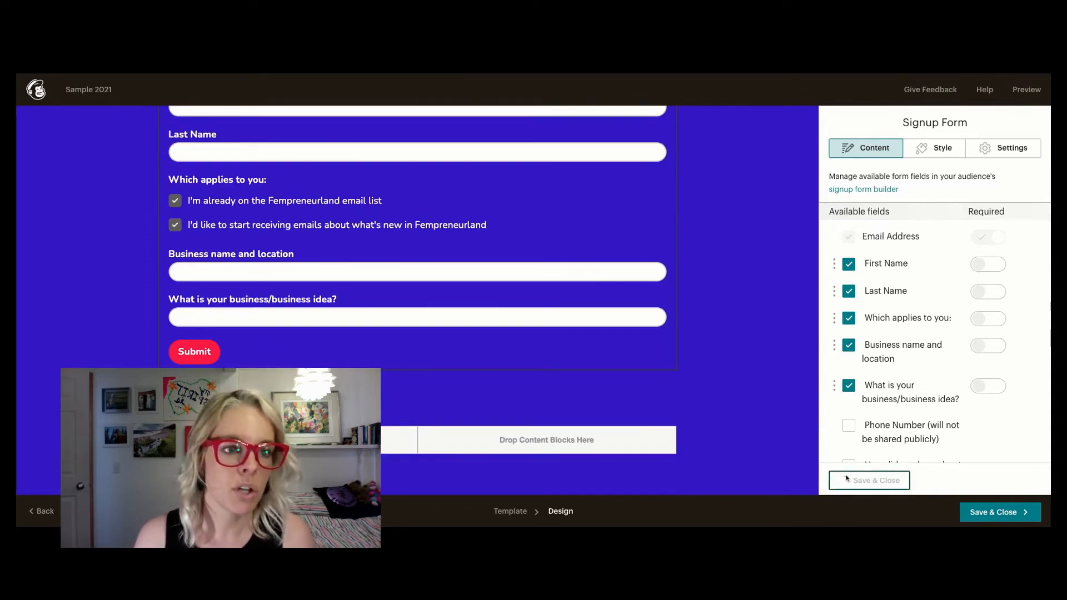
{"action": "left_click", "coordinate": [847, 477]}
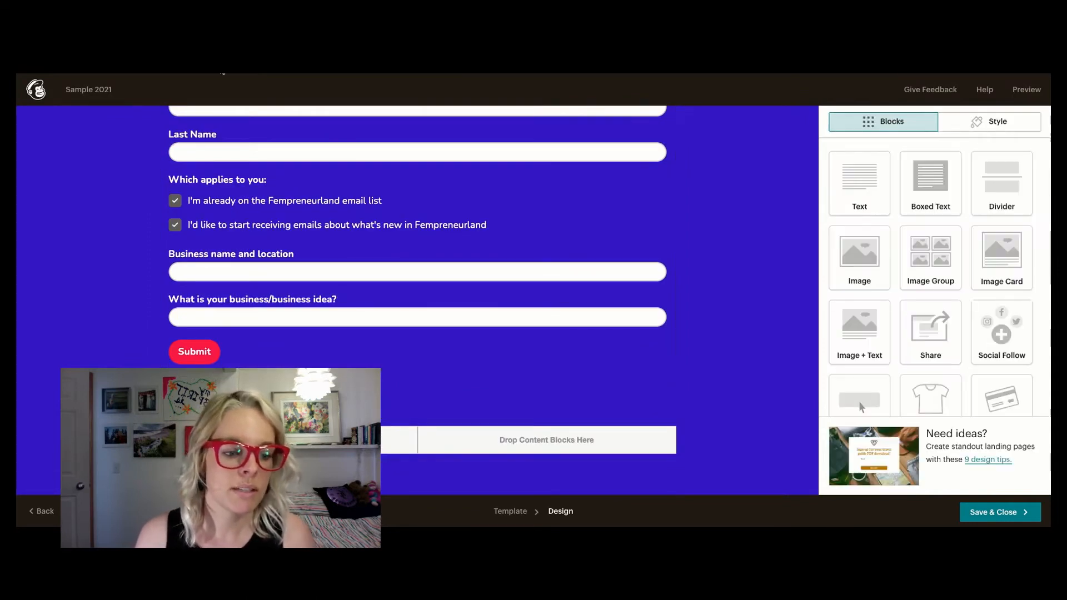
{"action": "left_click", "coordinate": [992, 512]}
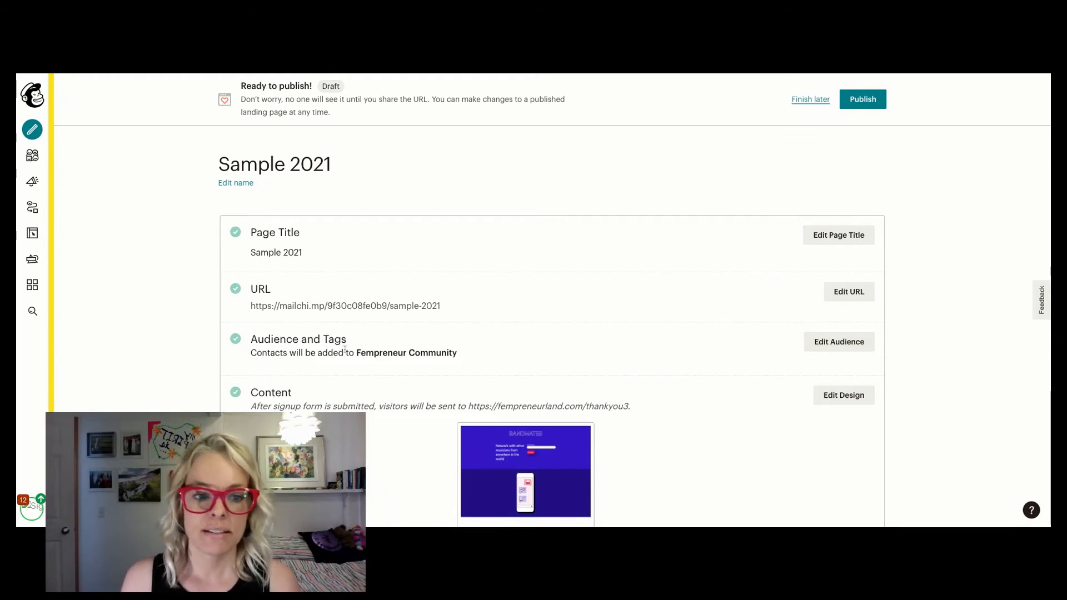
- Tag contacts who sign up through the landing page with the existing "Sample 2021" tag
{"action": "left_click", "coordinate": [853, 353]}
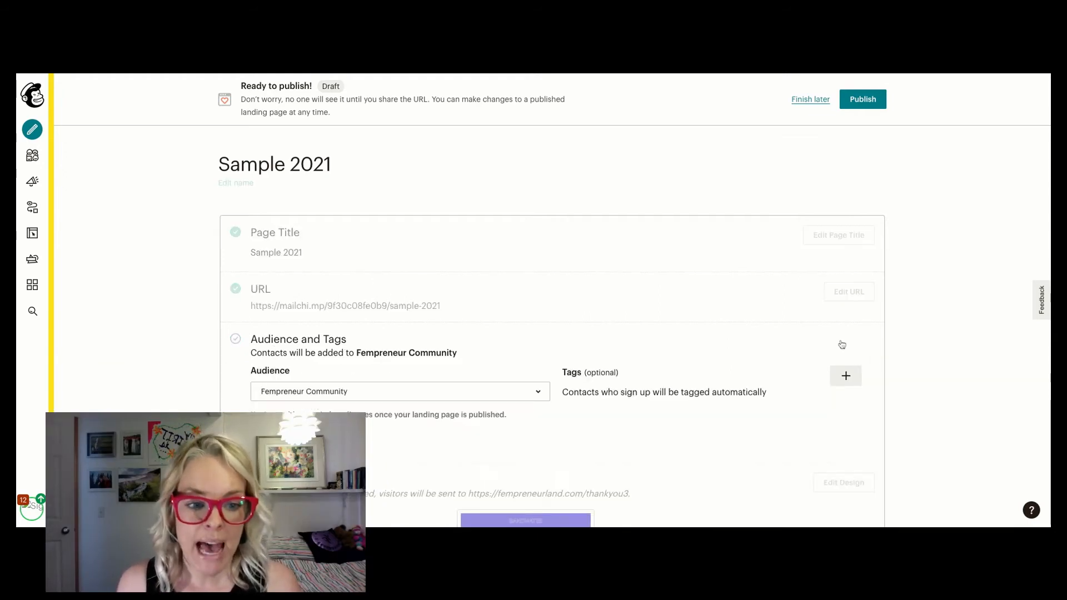
{"action": "left_click", "coordinate": [839, 381]}
{"action": "scroll", "coordinate": [728, 440], "scroll_direction": "down", "scroll_amount": 2}
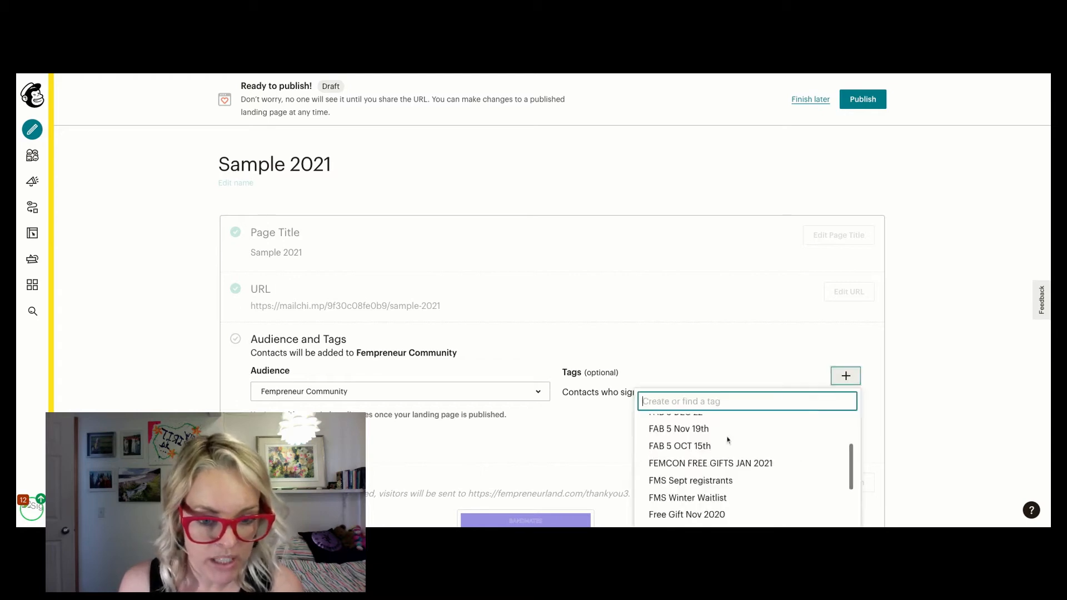
{"action": "scroll", "coordinate": [728, 440], "scroll_direction": "down", "scroll_amount": 3}
{"action": "scroll", "coordinate": [728, 440], "scroll_direction": "down", "scroll_amount": 2}
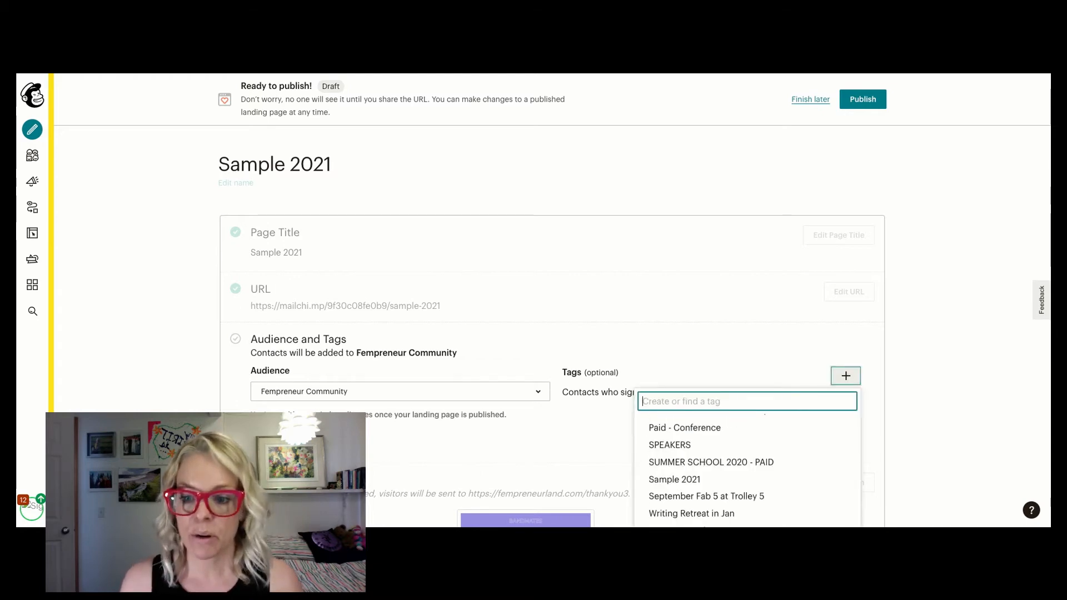
{"action": "left_click", "coordinate": [674, 479]}
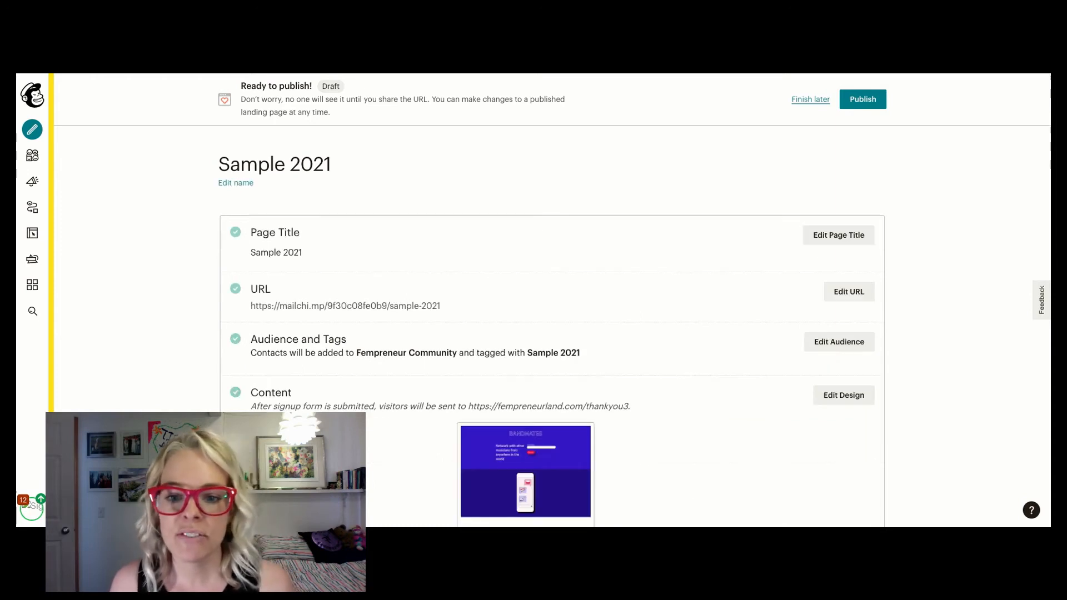
- Open the landing page's URL for editing, and publish the Sample 2021 landing page
{"action": "left_click", "coordinate": [842, 296]}
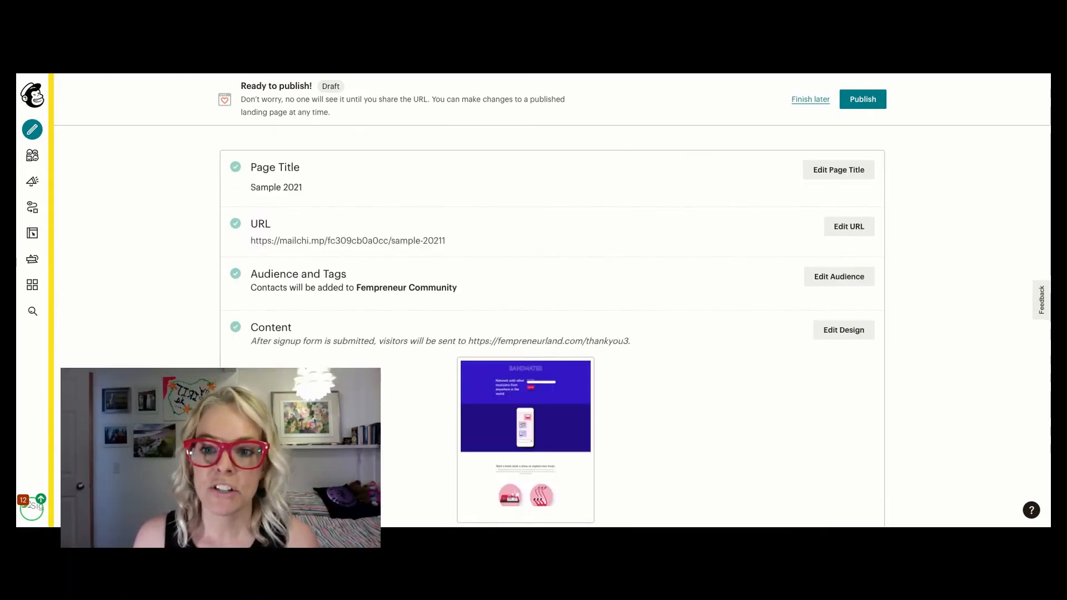
{"action": "scroll", "coordinate": [930, 77], "scroll_direction": "down", "scroll_amount": 4}
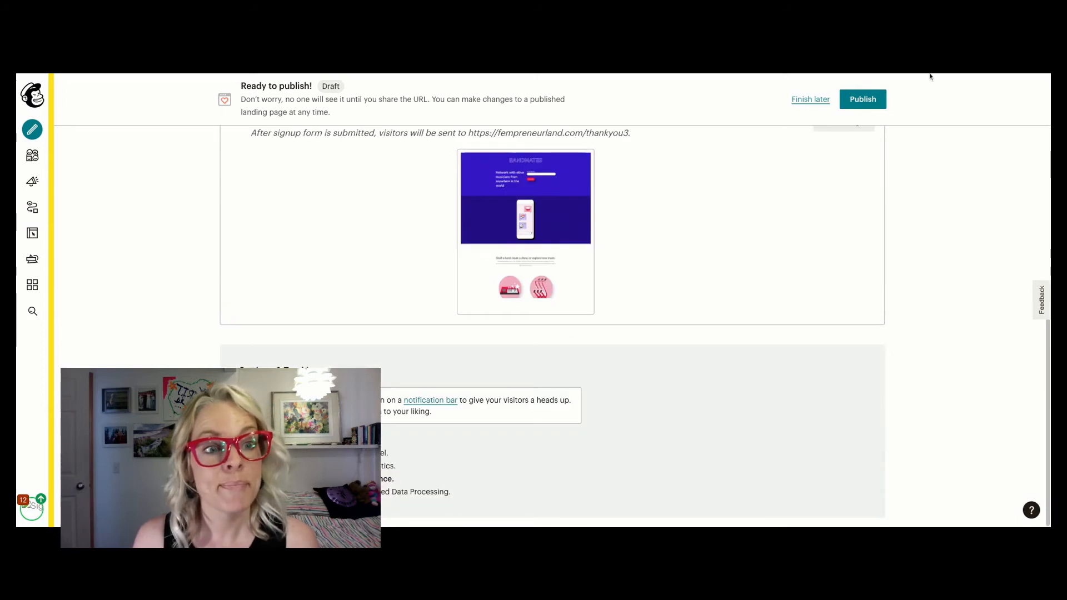
{"action": "left_click", "coordinate": [869, 100]}
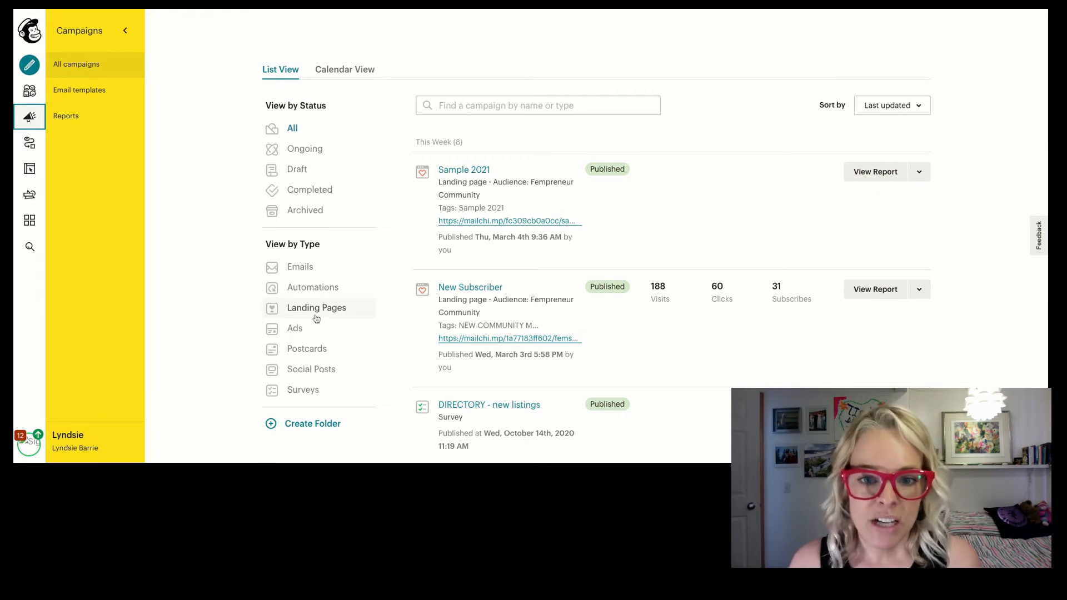
- Examine the actions available for the published Sample 2021 landing page in the campaign list, including Replicate, without choosing any
{"action": "scroll", "coordinate": [481, 290], "scroll_direction": "down", "scroll_amount": 1}
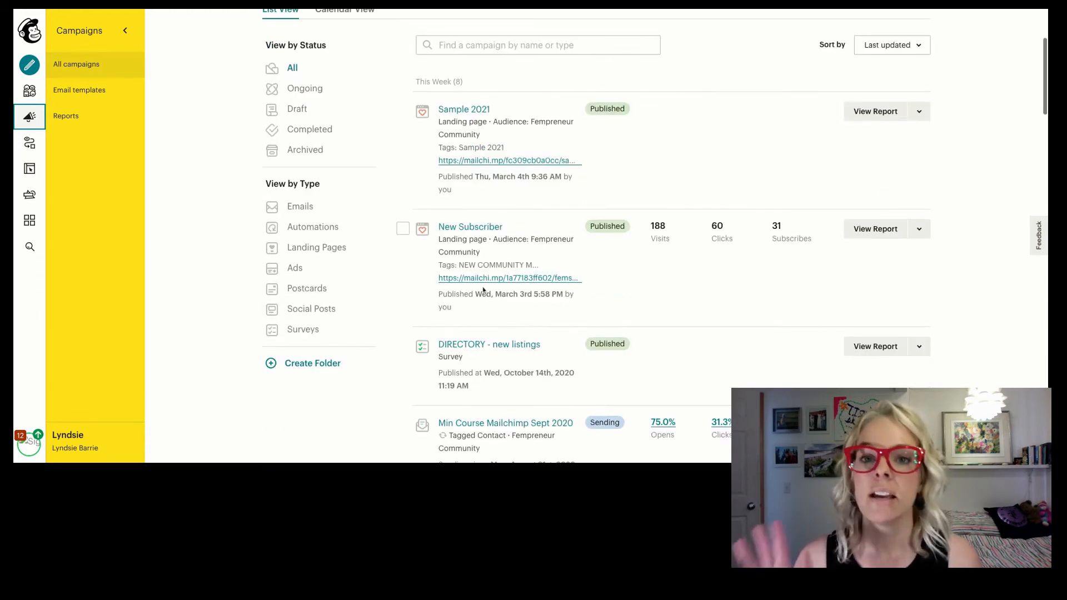
{"action": "left_click", "coordinate": [920, 113]}
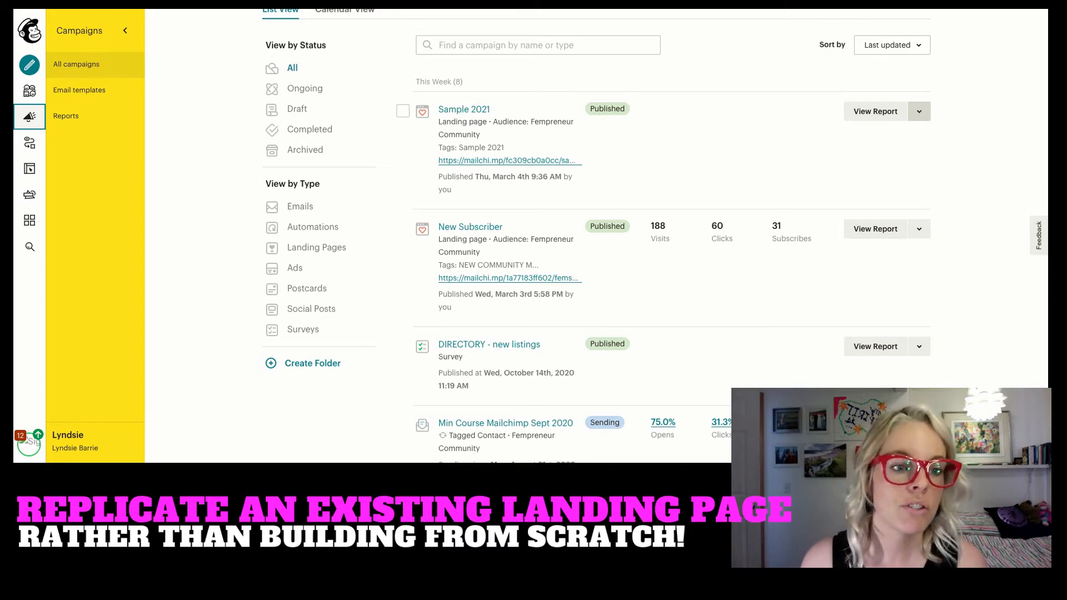
{"action": "left_click", "coordinate": [919, 111]}
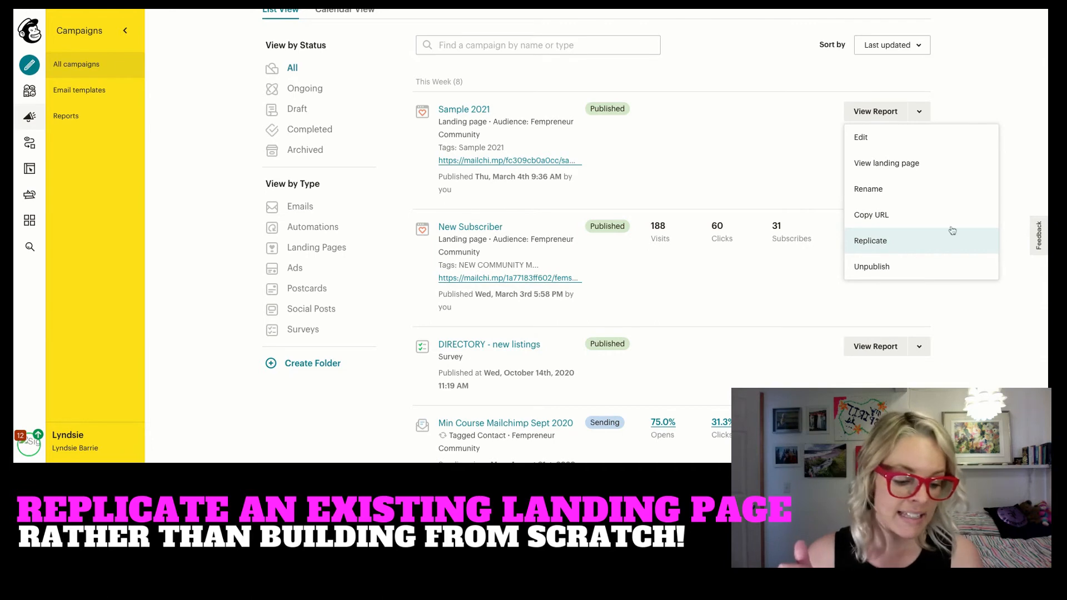
{"action": "left_click", "coordinate": [1025, 103]}
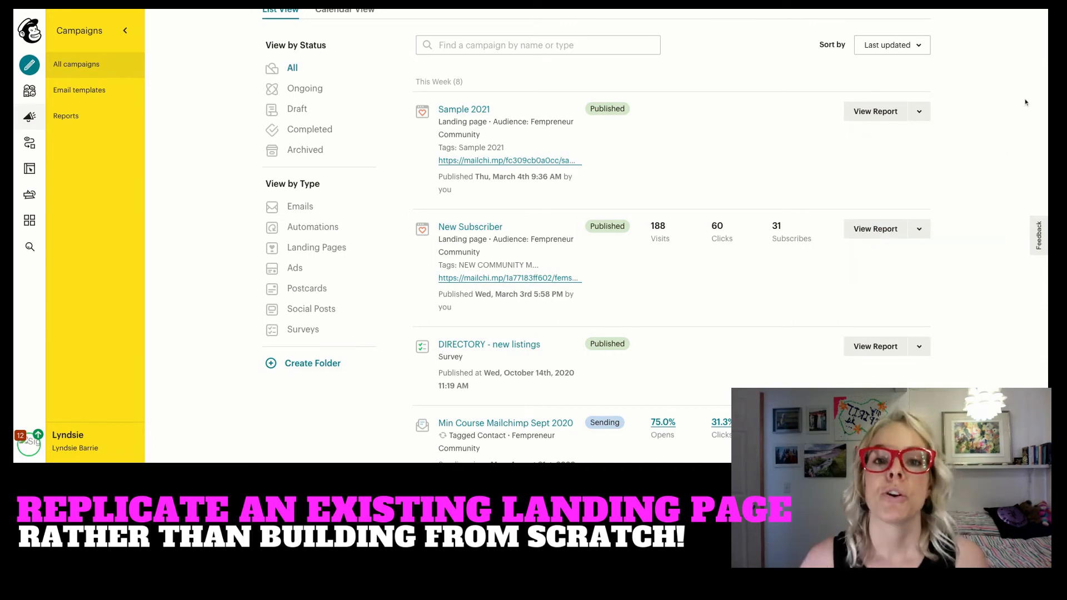